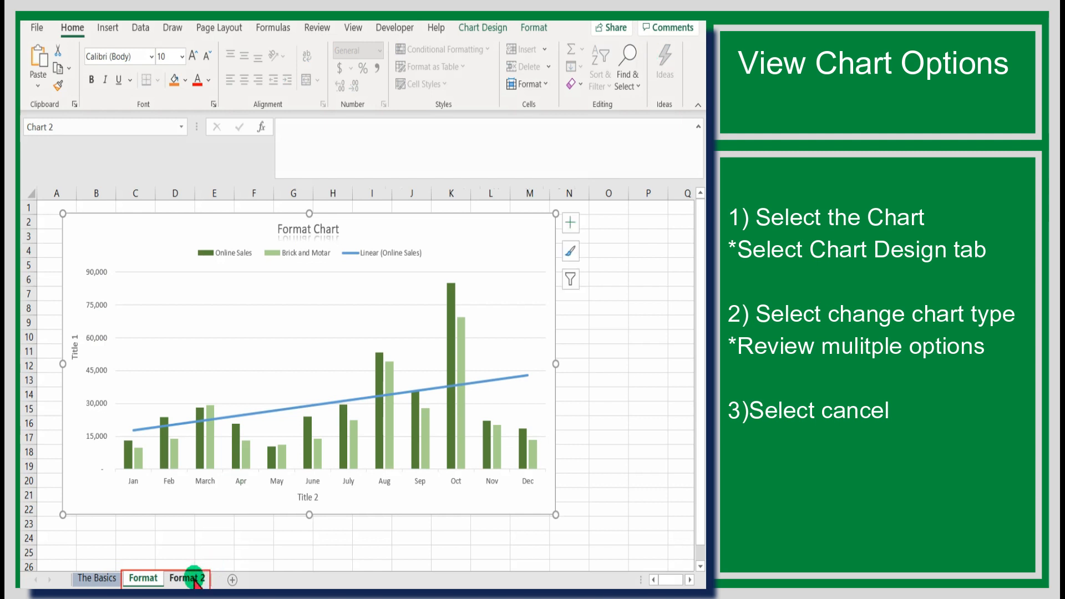
Switch to the empty Format 2 worksheet.
{"action": "left_click", "coordinate": [186, 579]}
Back on the Format sheet, select the Format Chart and bring up Change Chart Type.
{"action": "left_click", "coordinate": [145, 578]}
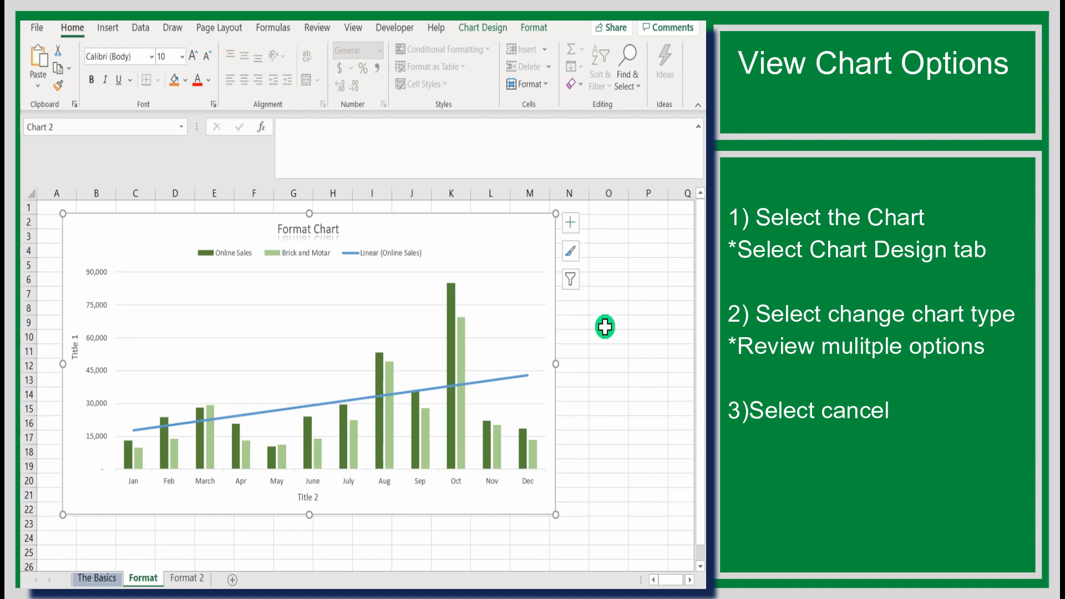
{"action": "left_click", "coordinate": [603, 328]}
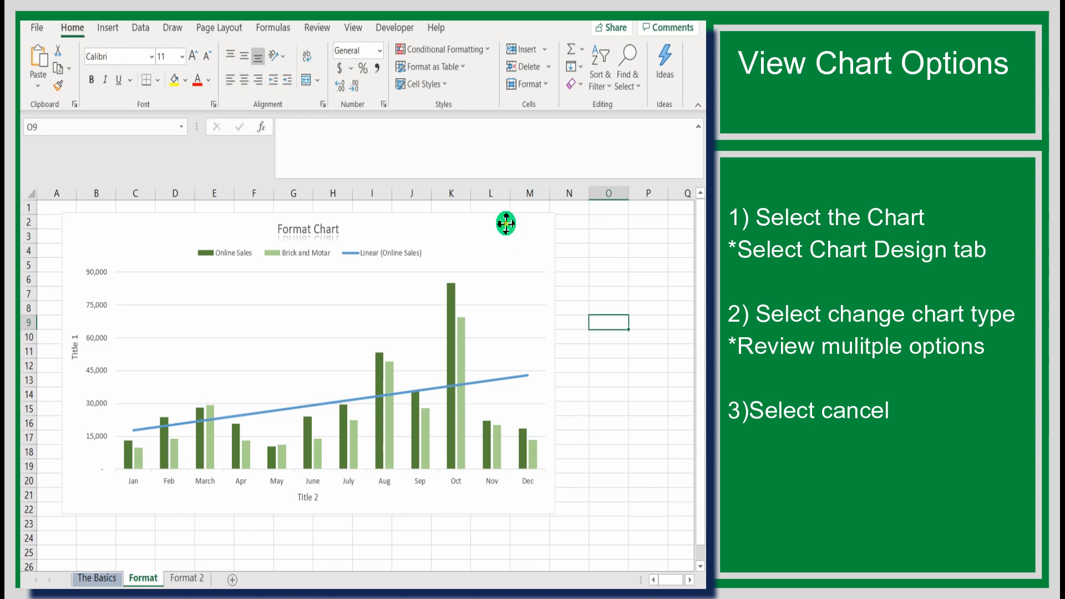
{"action": "left_click", "coordinate": [506, 224]}
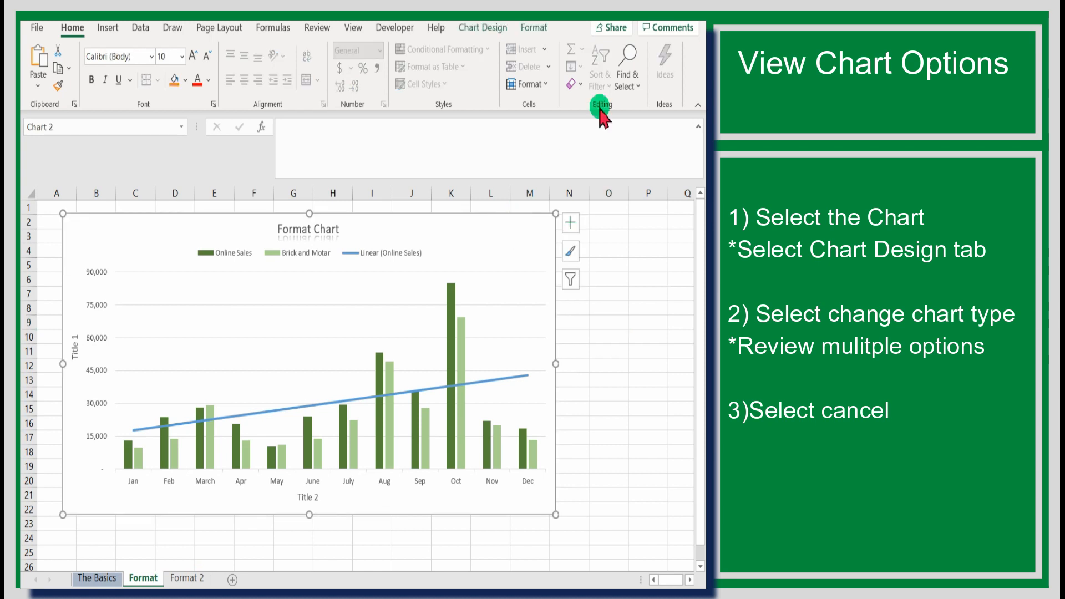
{"action": "left_click", "coordinate": [461, 26]}
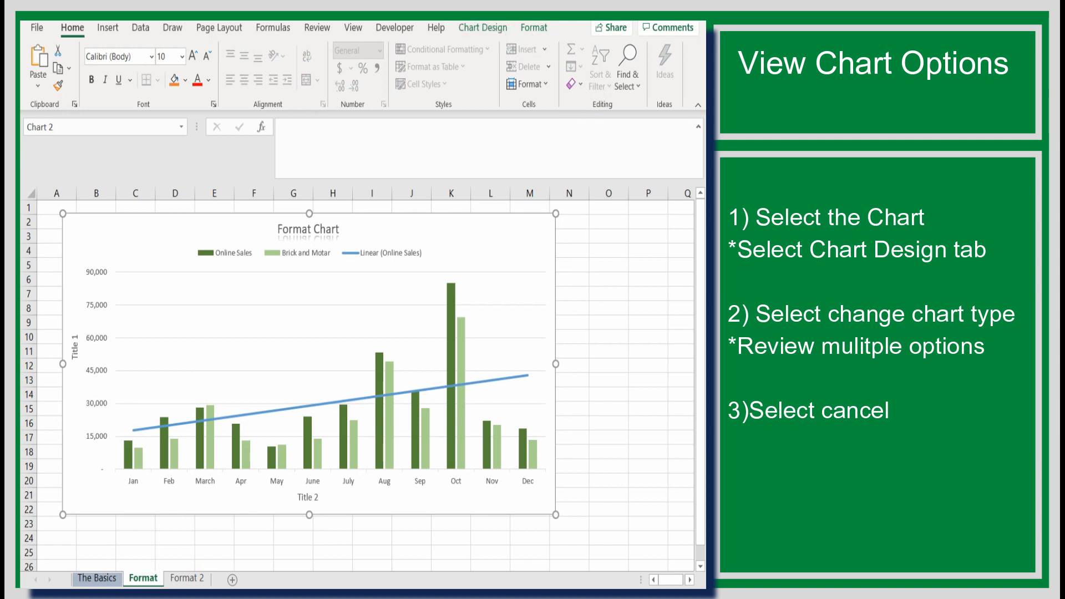
{"action": "left_click", "coordinate": [474, 27]}
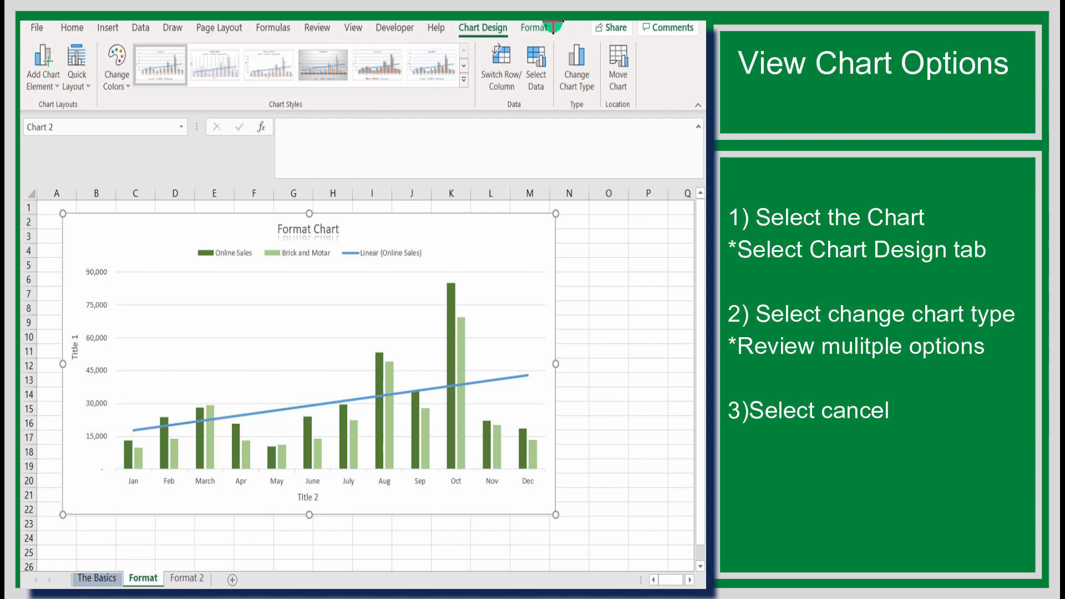
{"action": "left_click", "coordinate": [588, 63]}
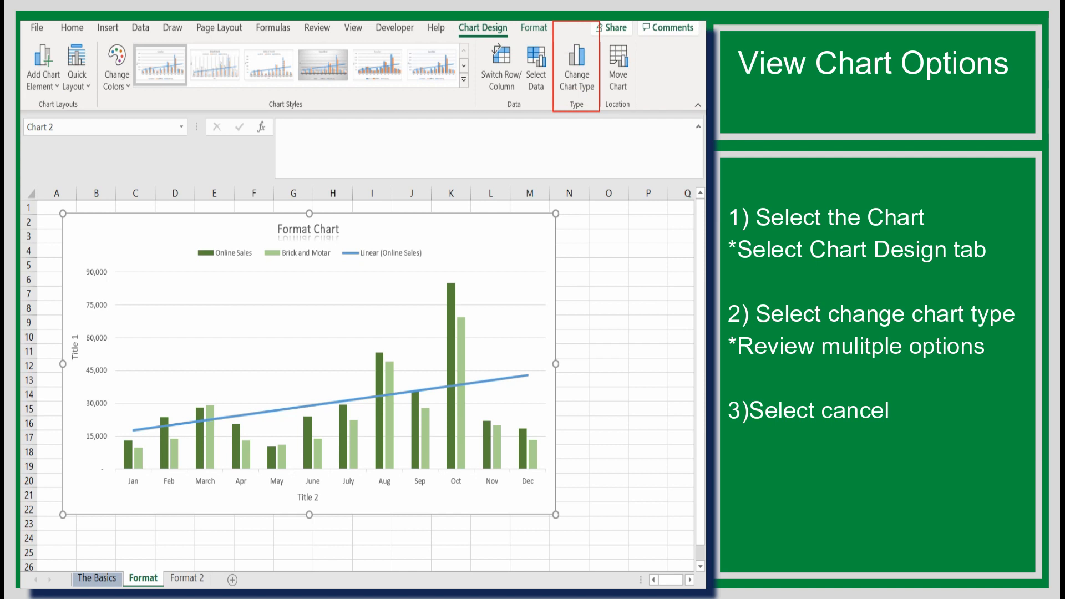
{"action": "left_click", "coordinate": [577, 87]}
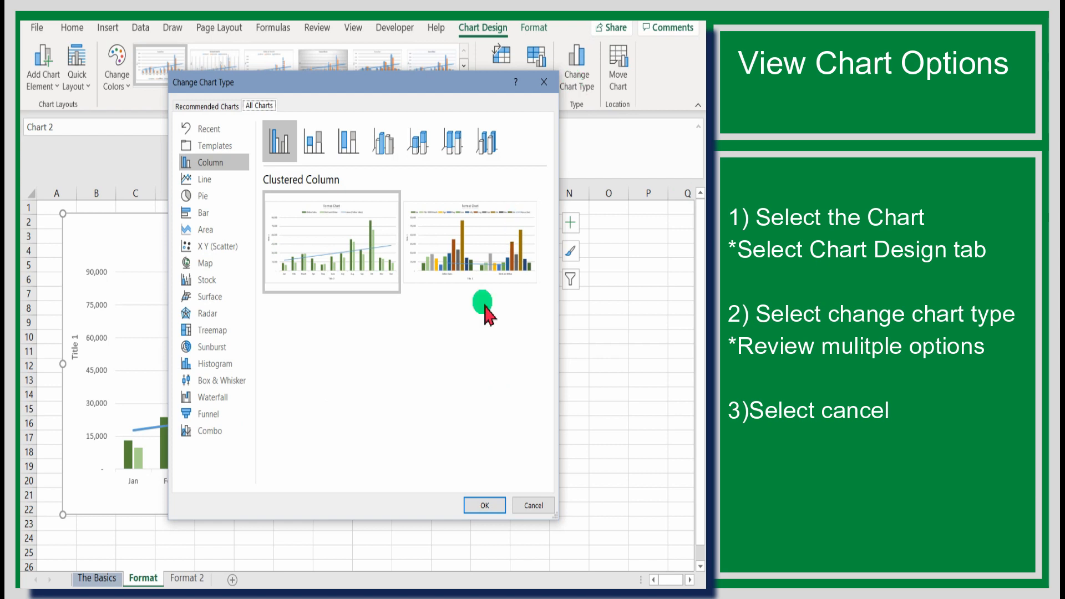
Preview Line, Pie, Bar and X Y (Scatter) types, then cancel to keep clustered columns.
{"action": "left_click_drag", "start_coordinate": [562, 285], "coordinate": [629, 294]}
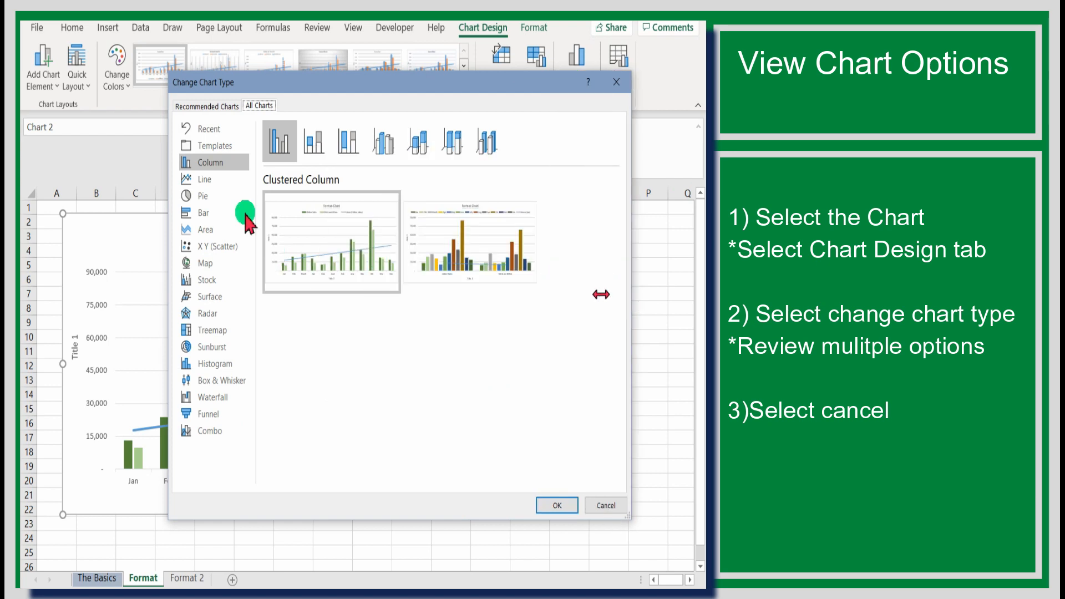
{"action": "left_click", "coordinate": [211, 180]}
{"action": "mouse_move", "coordinate": [321, 245]}
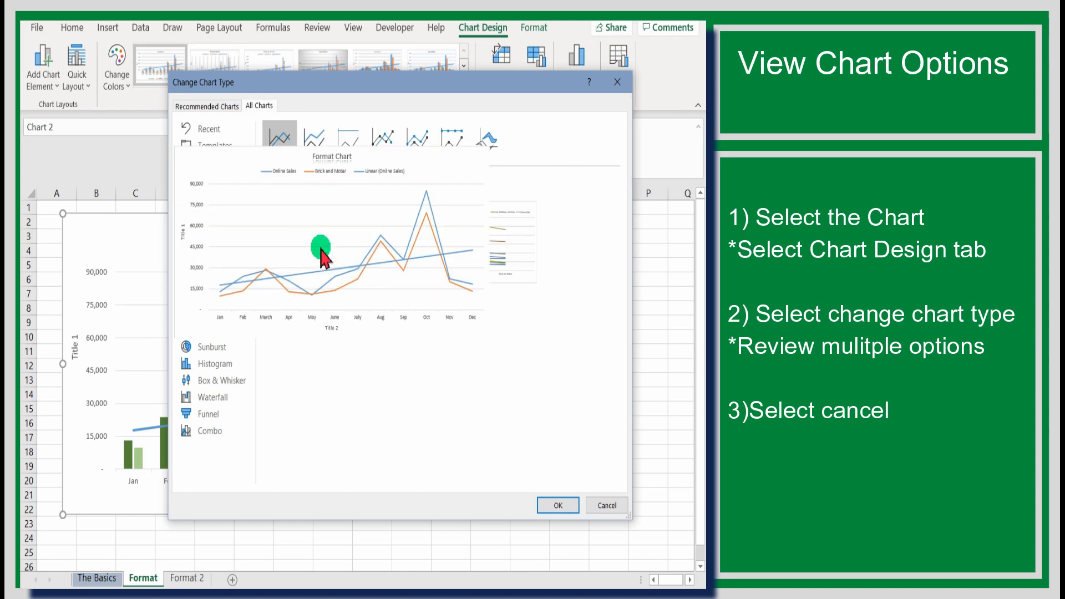
{"action": "mouse_move", "coordinate": [298, 261]}
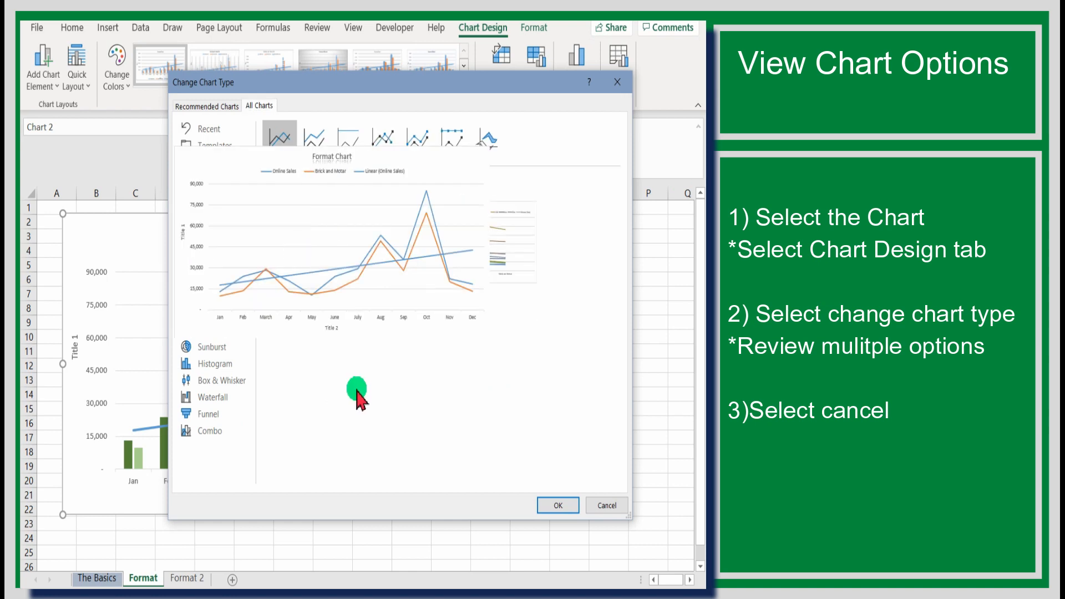
{"action": "left_click", "coordinate": [214, 197]}
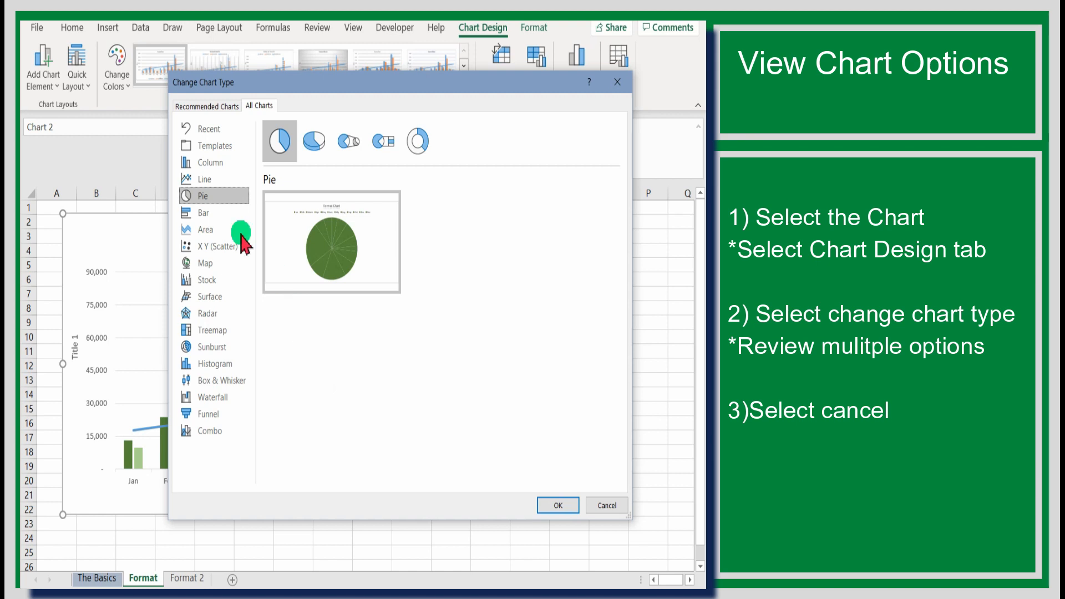
{"action": "mouse_move", "coordinate": [348, 280]}
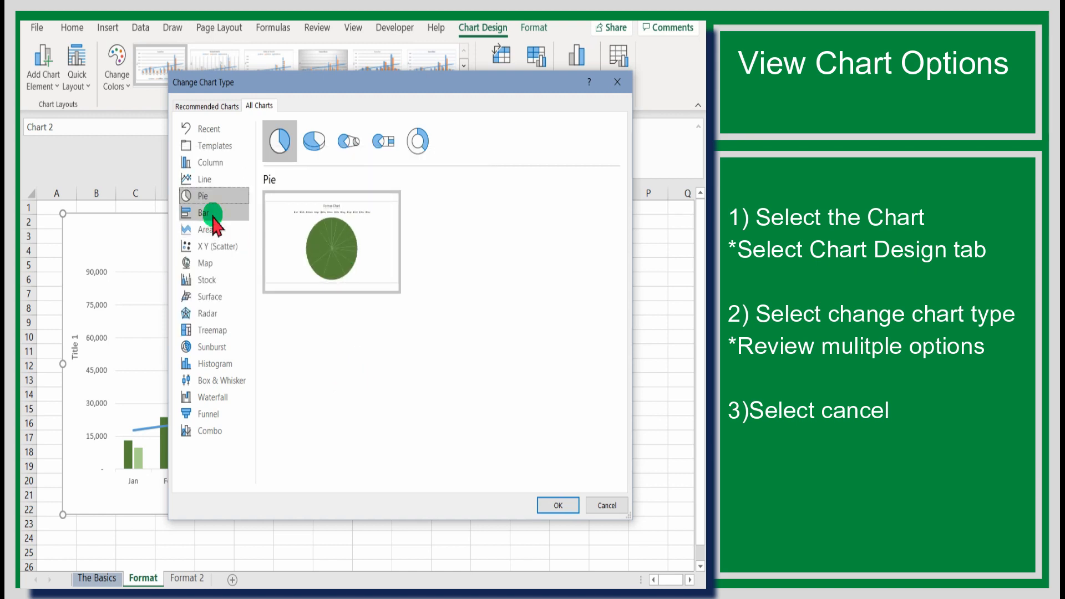
{"action": "left_click", "coordinate": [212, 215]}
{"action": "mouse_move", "coordinate": [369, 275]}
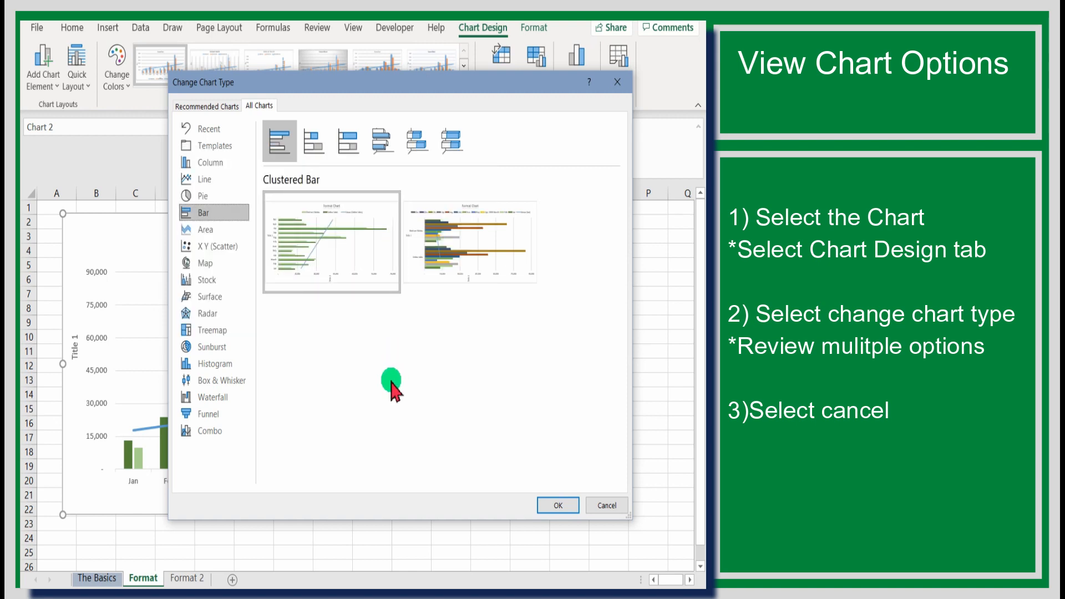
{"action": "left_click", "coordinate": [228, 254]}
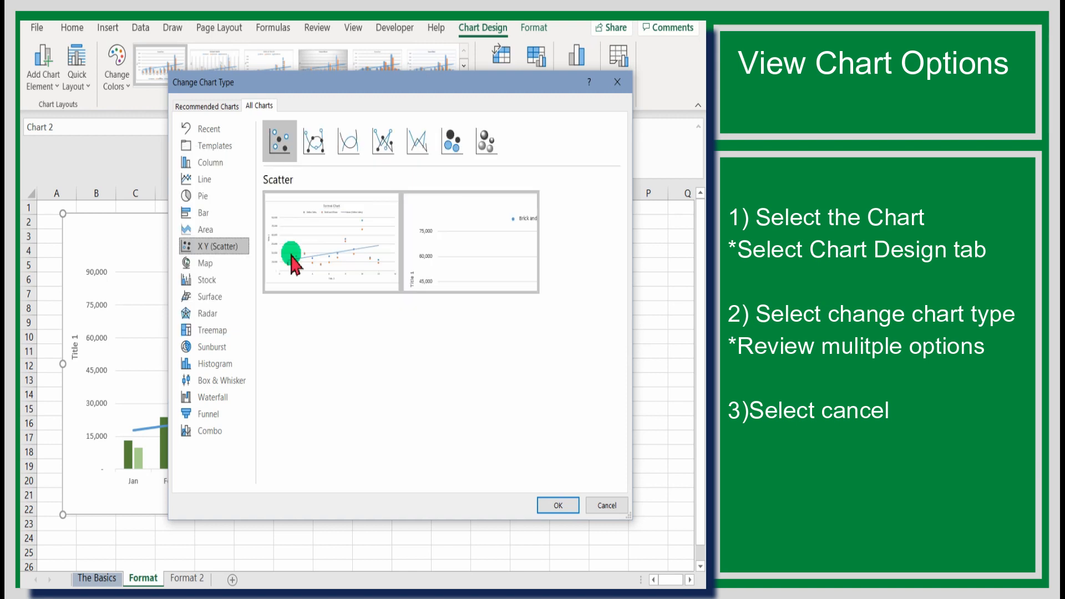
{"action": "mouse_move", "coordinate": [292, 259]}
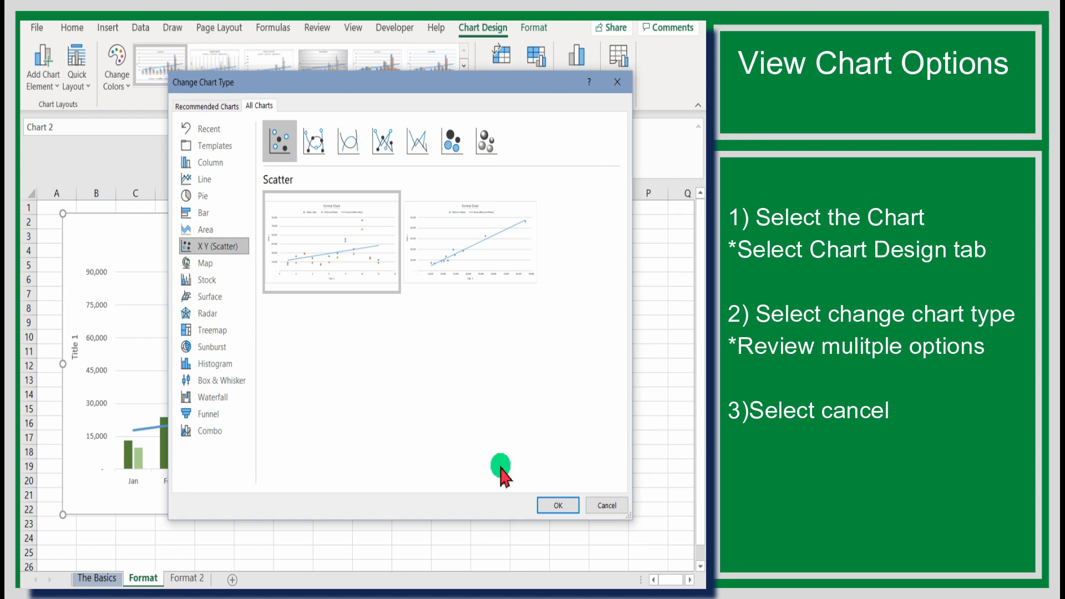
{"action": "left_click", "coordinate": [605, 506]}
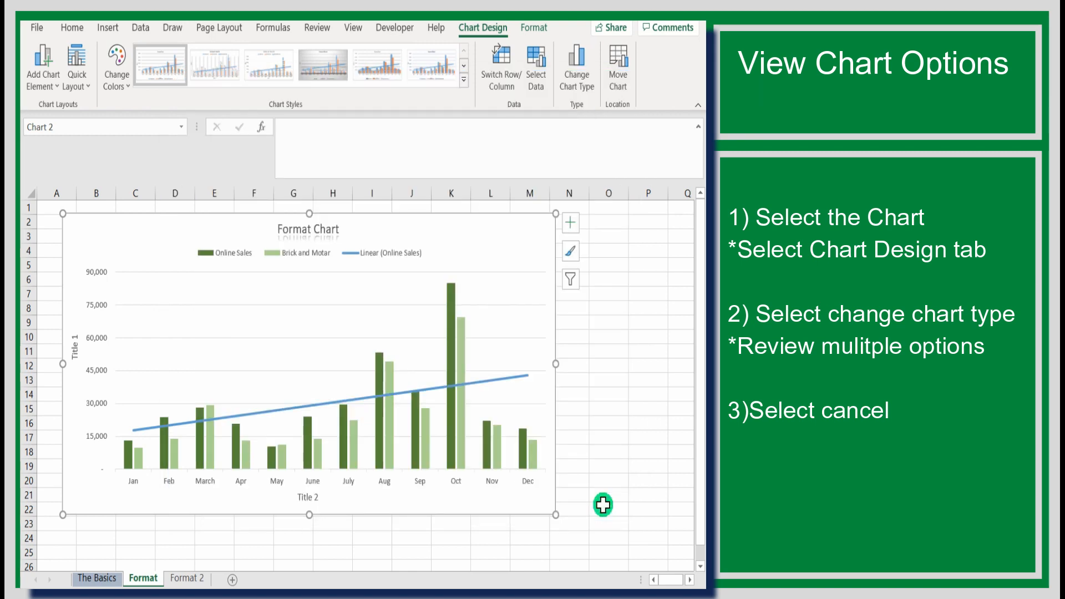
Select the Format Chart, open Select Data and move the Select Data Source dialog up.
{"action": "left_click", "coordinate": [625, 481]}
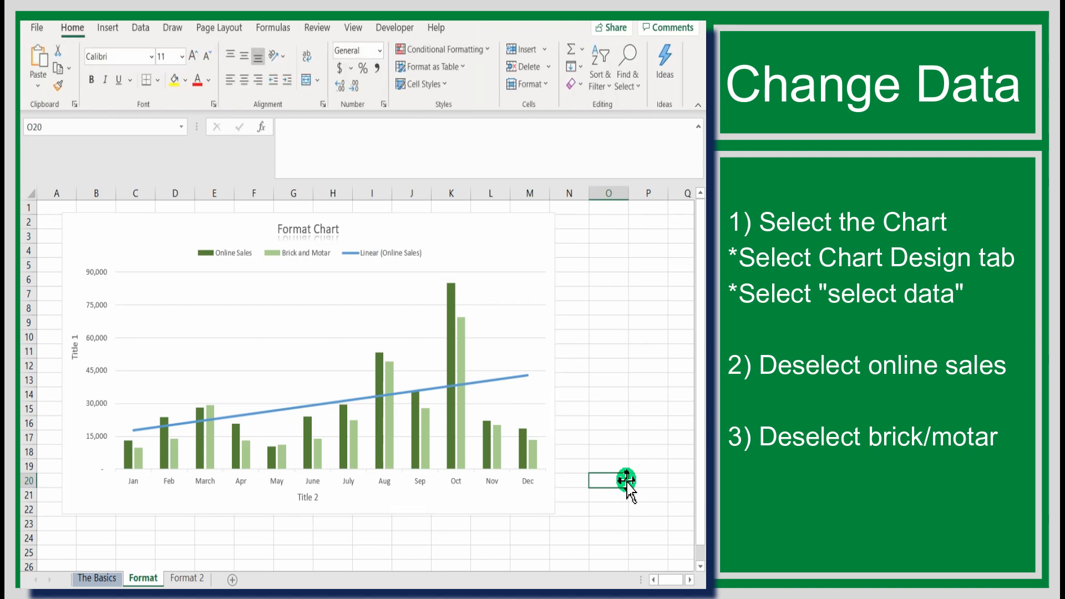
{"action": "left_click", "coordinate": [541, 238]}
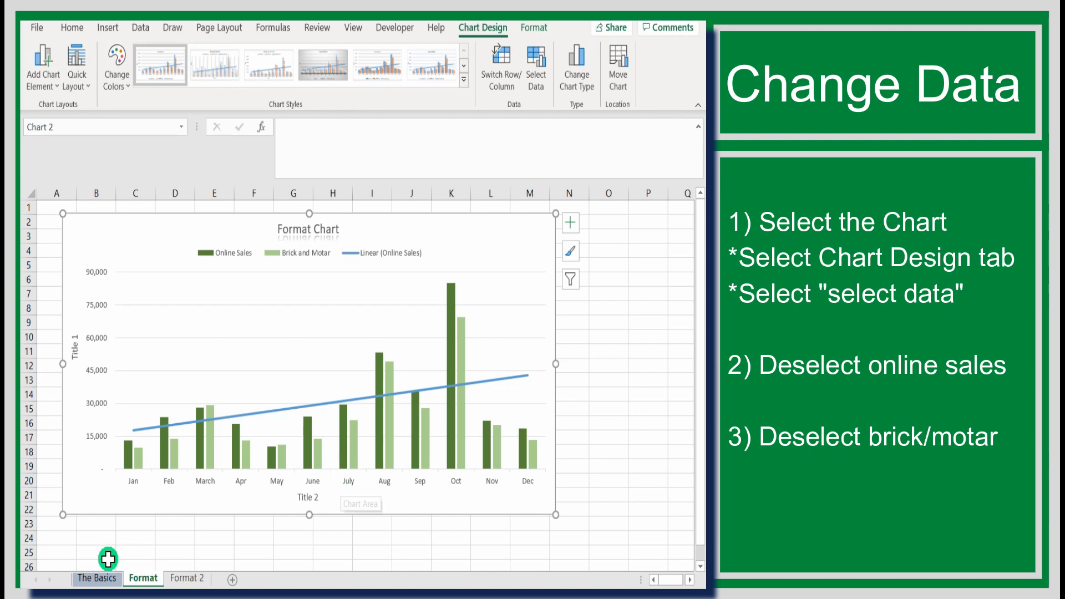
{"action": "left_click", "coordinate": [97, 577]}
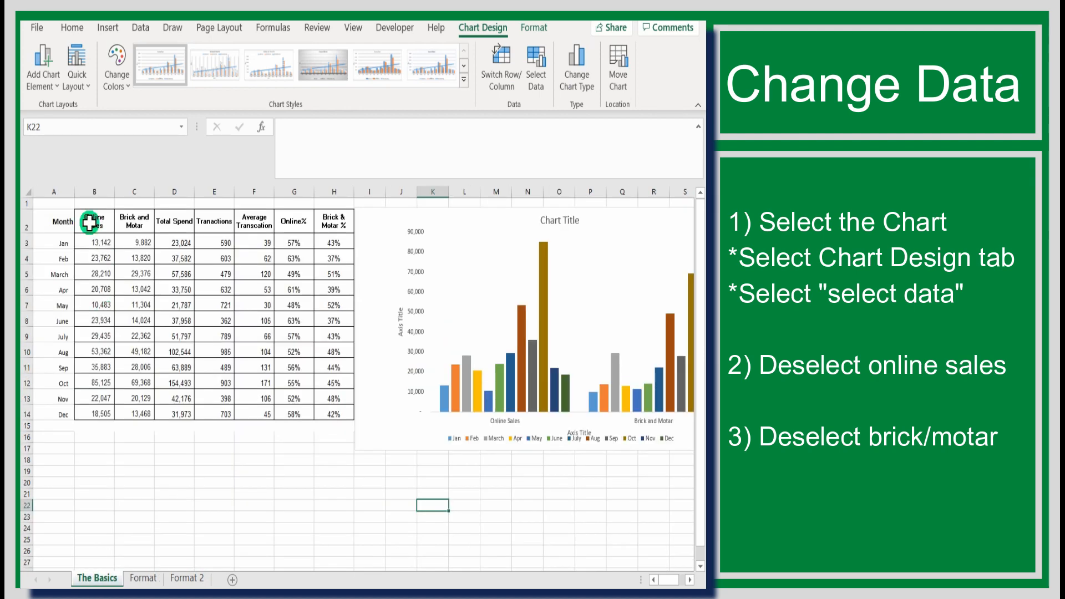
{"action": "left_click", "coordinate": [138, 577]}
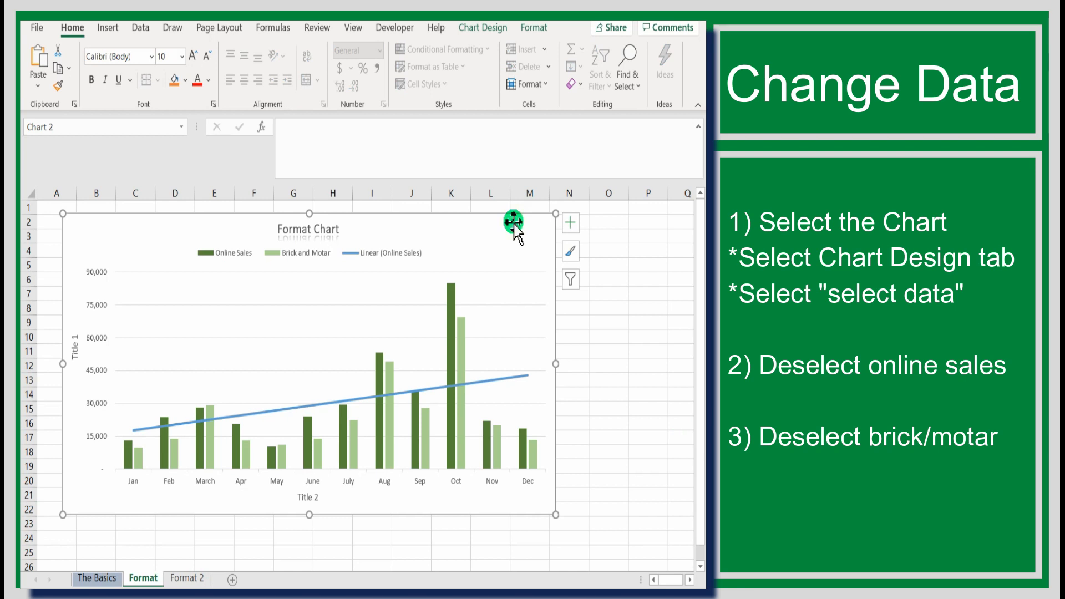
{"action": "left_click", "coordinate": [477, 29]}
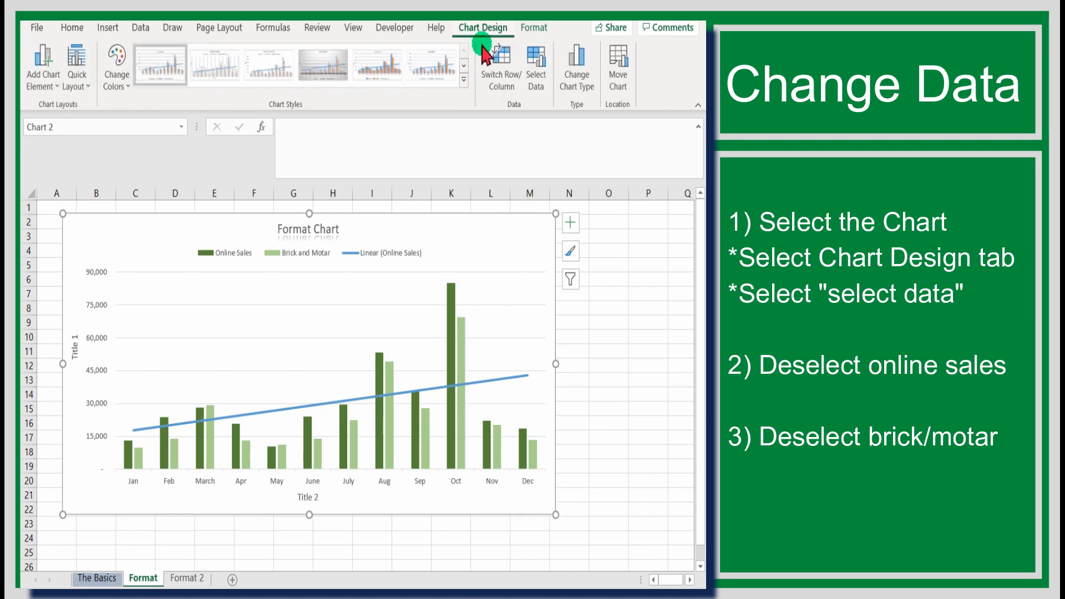
{"action": "left_click", "coordinate": [535, 82]}
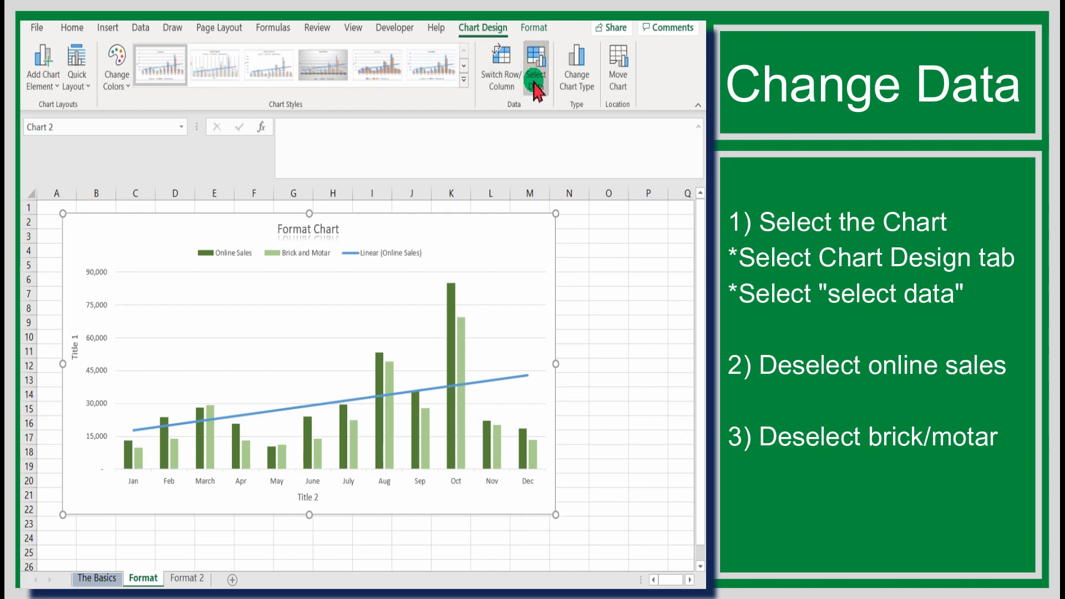
{"action": "left_click_drag", "start_coordinate": [575, 166], "coordinate": [460, 32]}
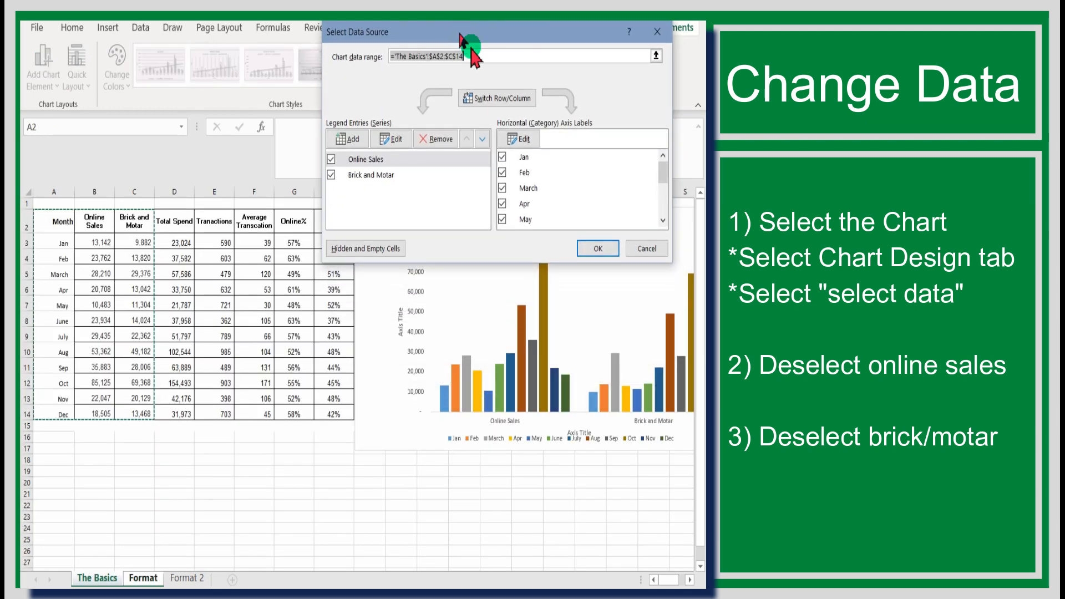
Uncheck Online Sales and Brick and Motar, then start adding a new series.
{"action": "left_click", "coordinate": [332, 160]}
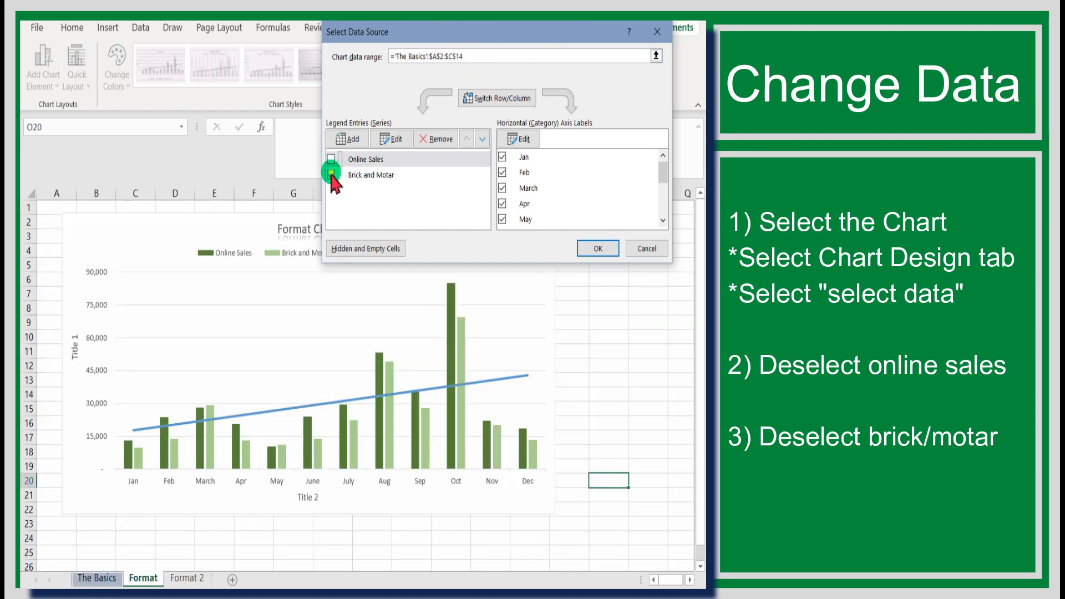
{"action": "left_click", "coordinate": [332, 174]}
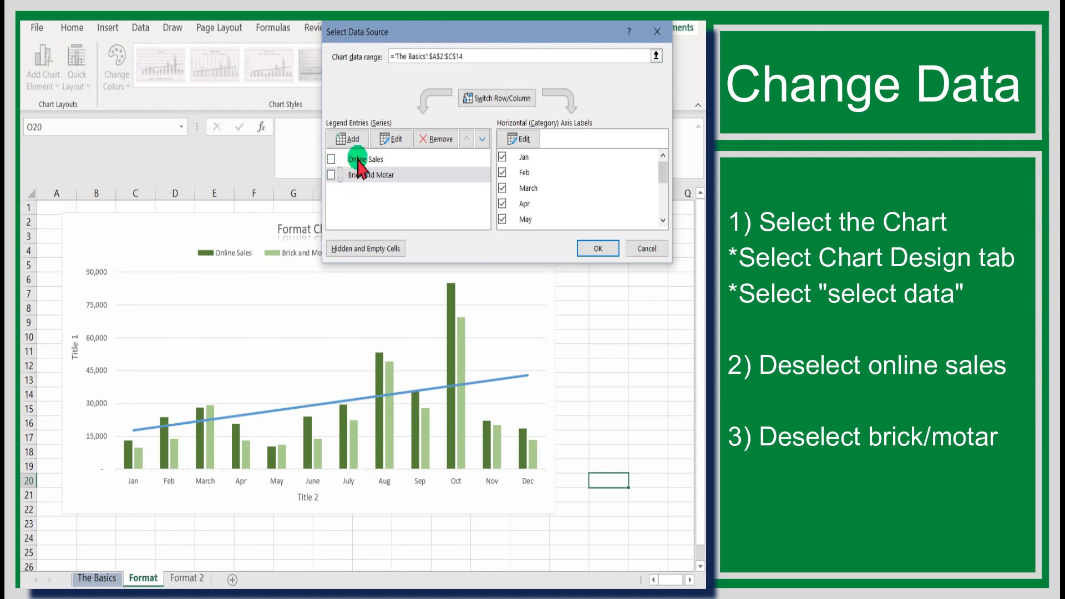
{"action": "left_click", "coordinate": [354, 139]}
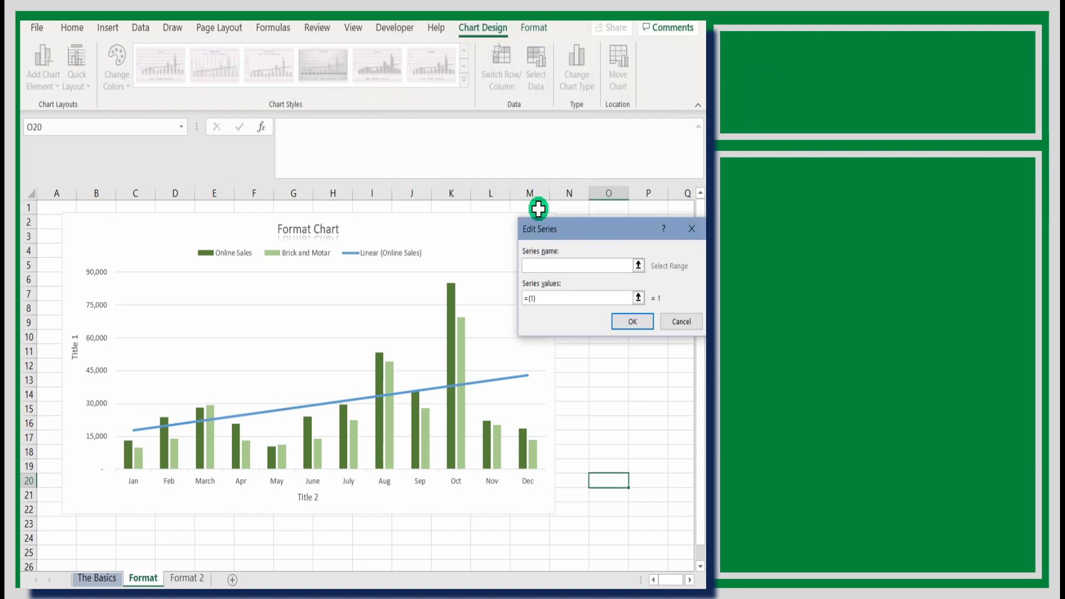
Add a Total Spend series named from The Basics D2 with values D3:D14.
{"action": "left_click_drag", "start_coordinate": [438, 183], "coordinate": [435, 178]}
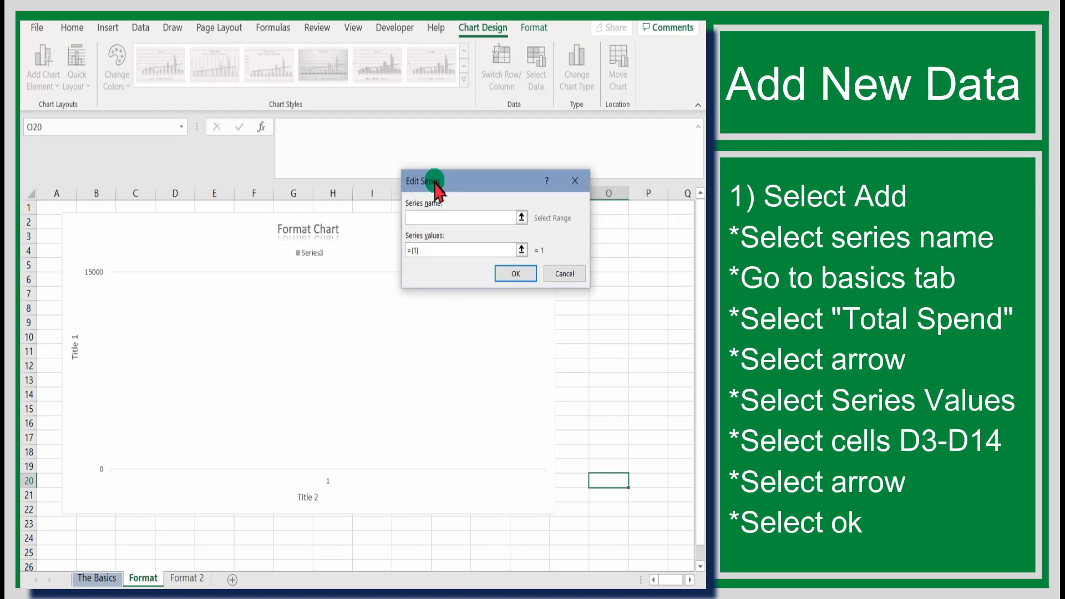
{"action": "left_click", "coordinate": [518, 216]}
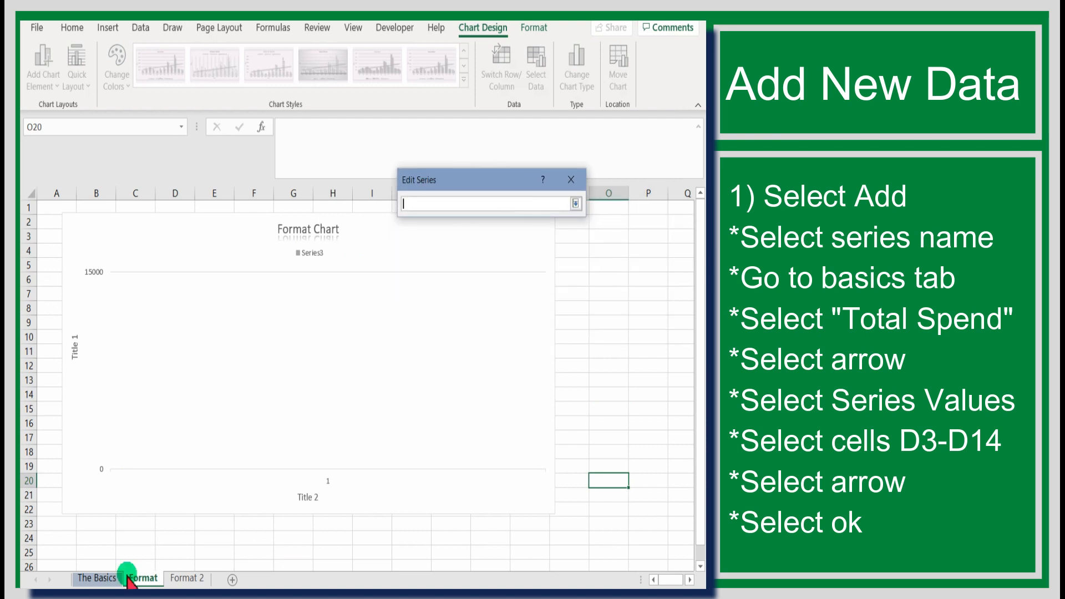
{"action": "left_click", "coordinate": [93, 576]}
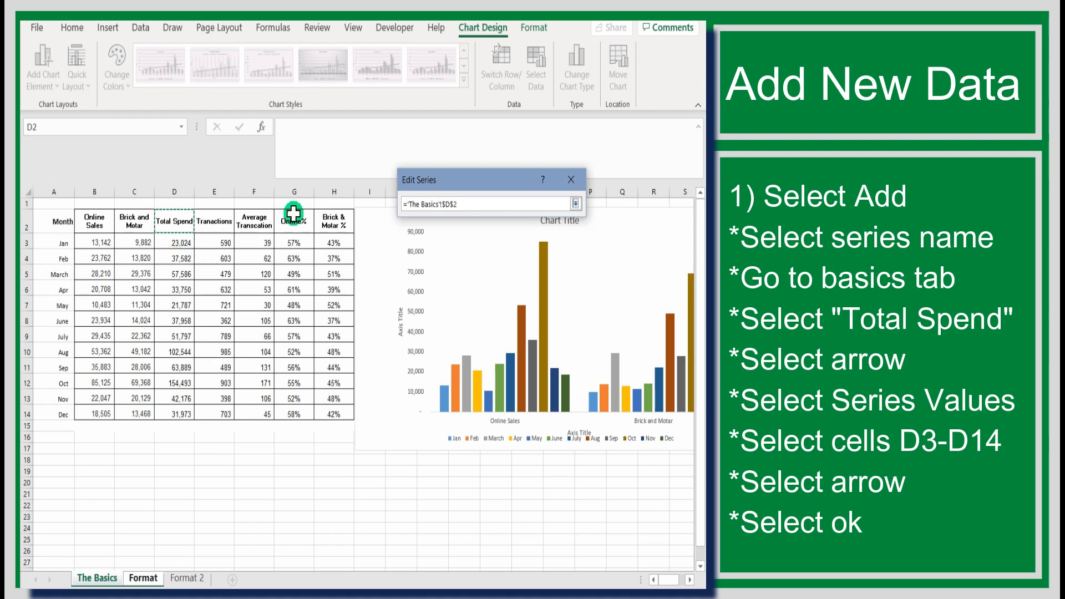
{"action": "left_click", "coordinate": [575, 204]}
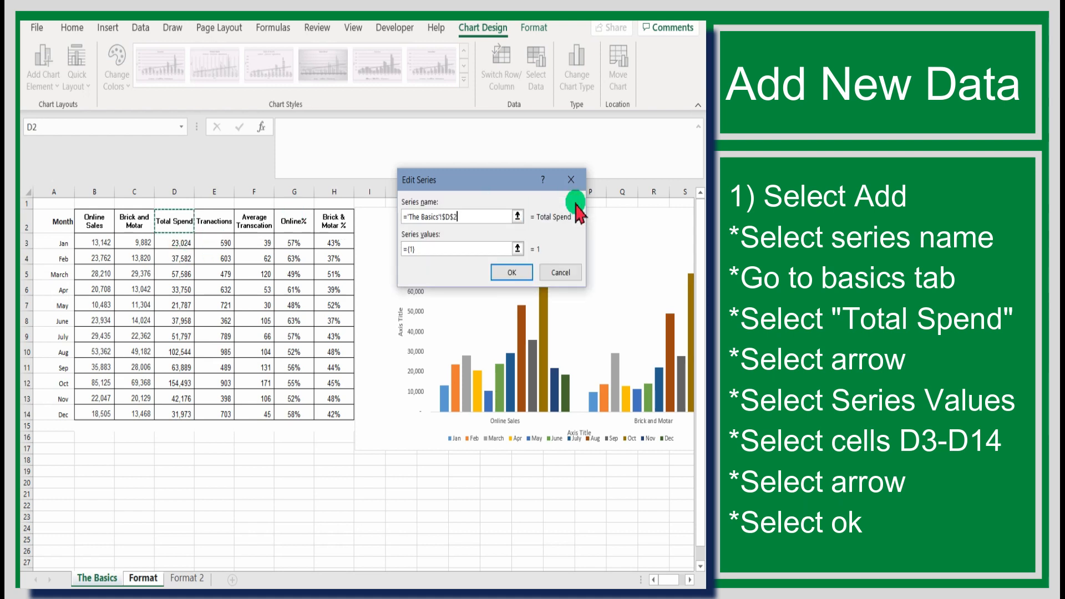
{"action": "left_click", "coordinate": [517, 248]}
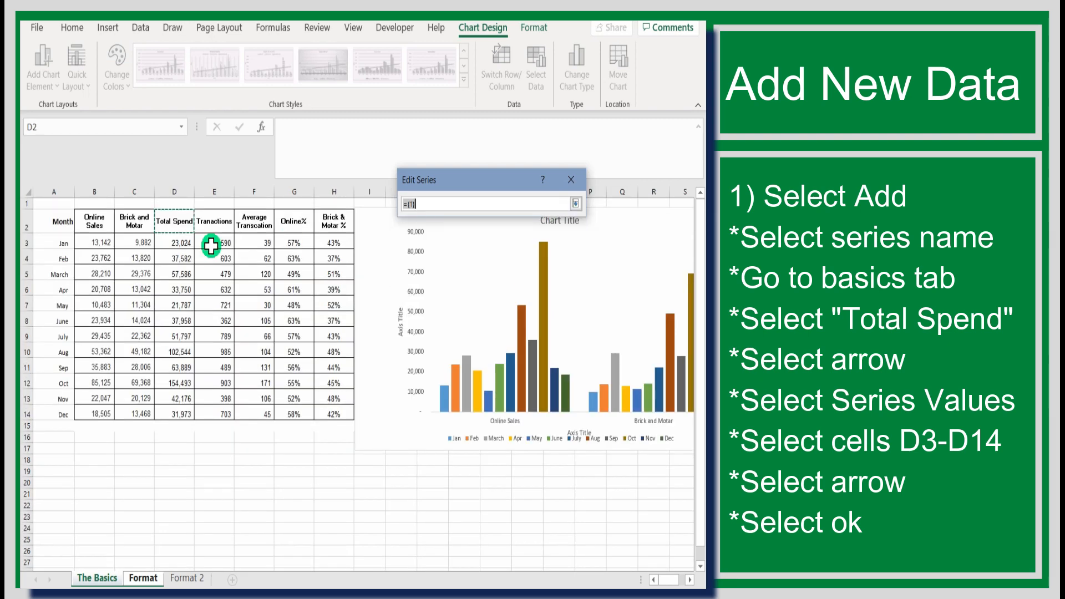
{"action": "left_click", "coordinate": [178, 239]}
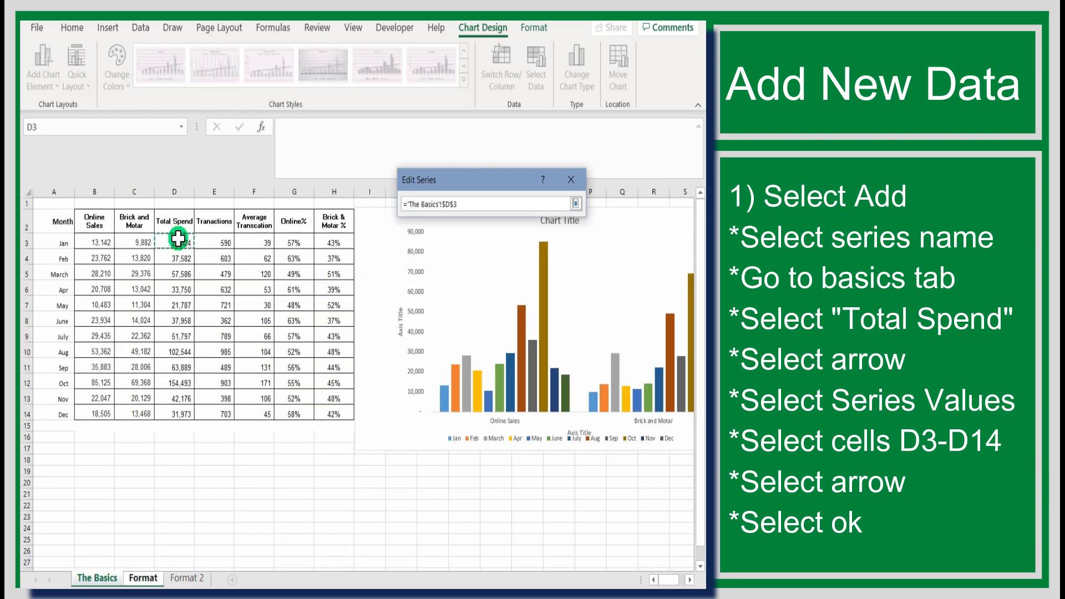
{"action": "left_click_drag", "start_coordinate": [178, 239], "coordinate": [160, 412]}
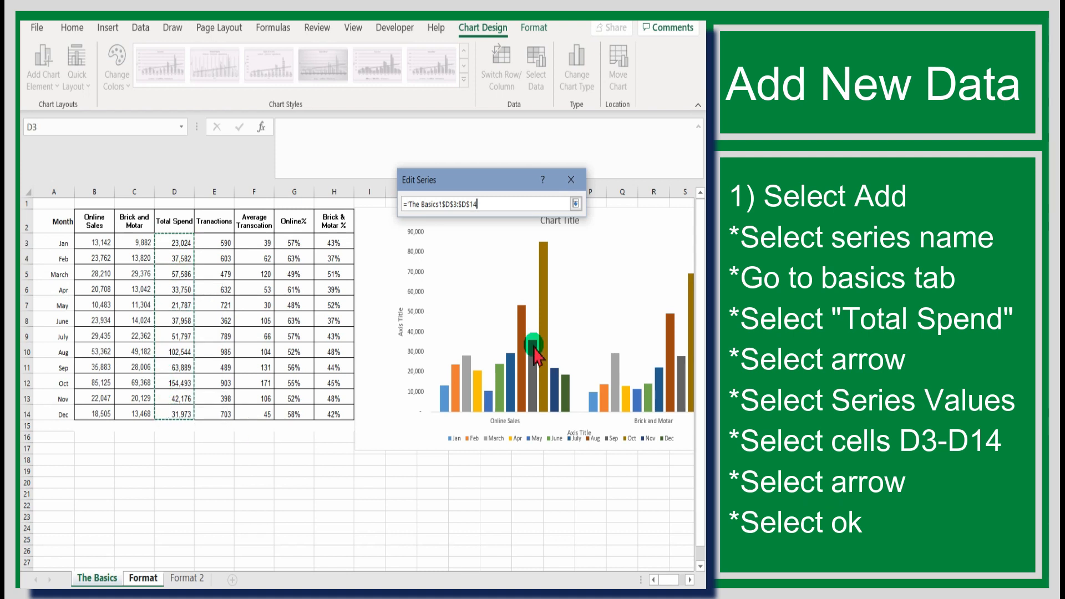
{"action": "left_click", "coordinate": [576, 204]}
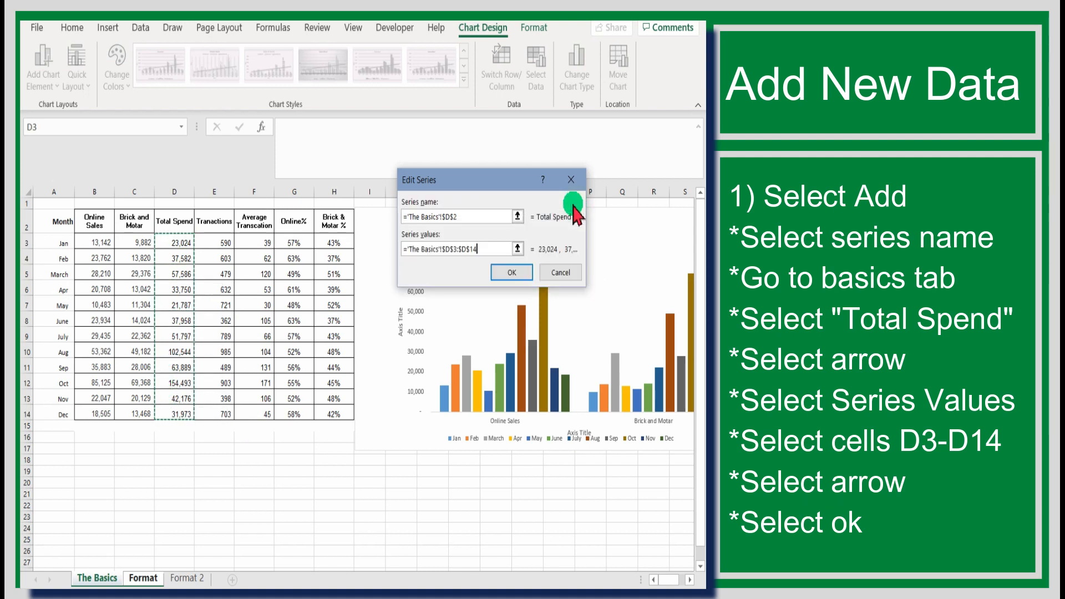
{"action": "left_click", "coordinate": [514, 271]}
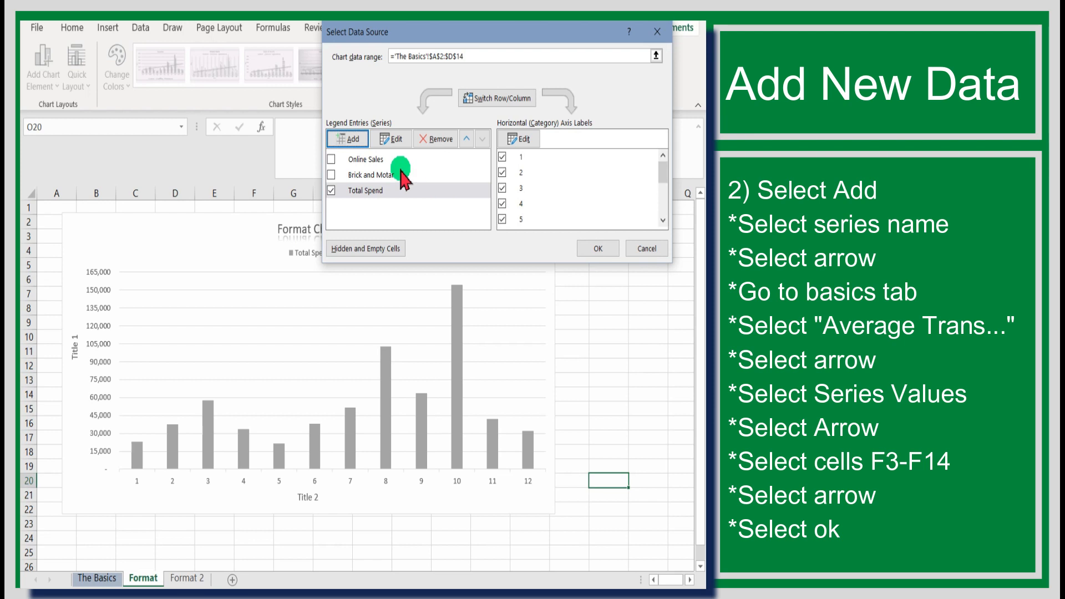
Add a second series named from The Basics cell F2, Average Transcation.
{"action": "left_click", "coordinate": [352, 138]}
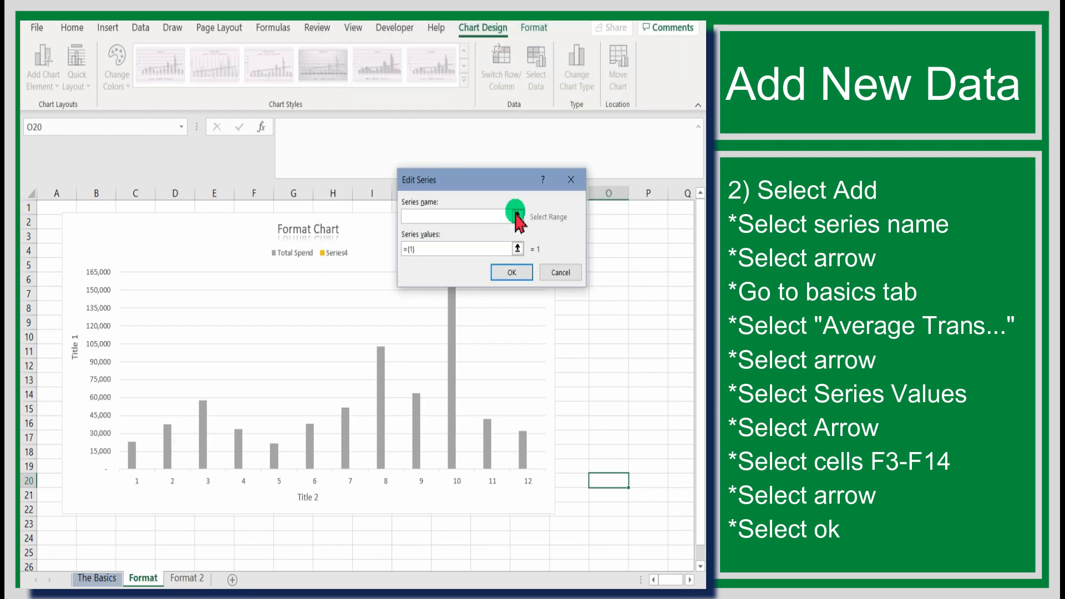
{"action": "left_click", "coordinate": [518, 216]}
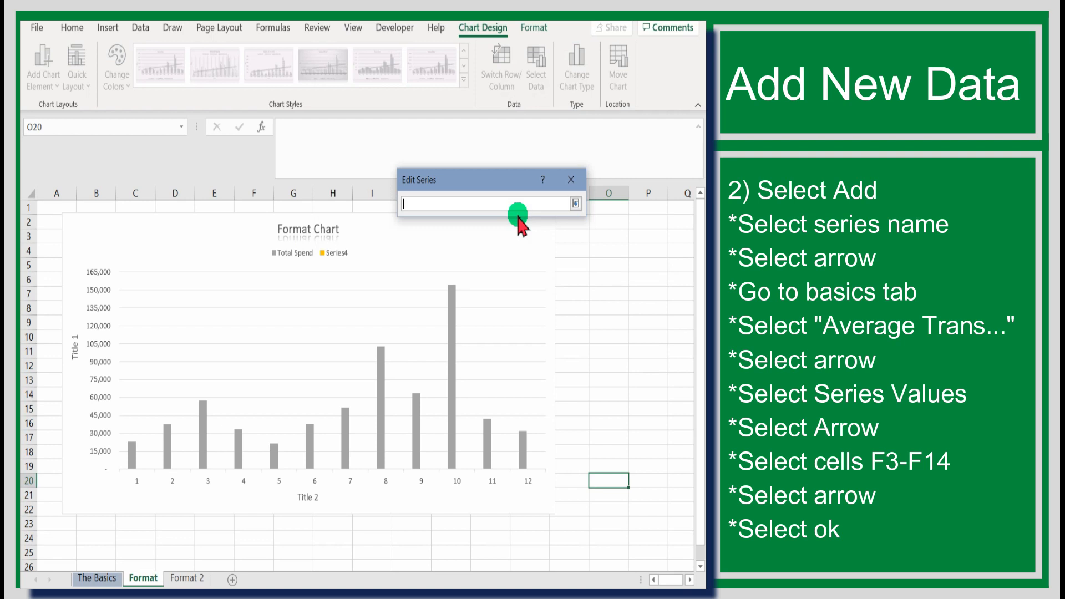
{"action": "left_click", "coordinate": [97, 578]}
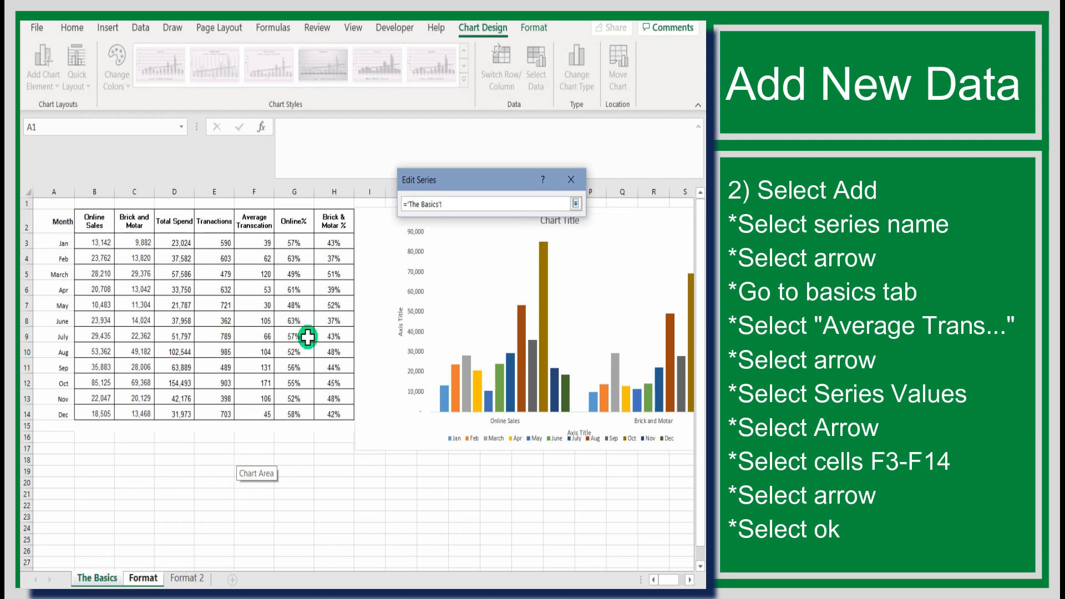
{"action": "left_click", "coordinate": [255, 224]}
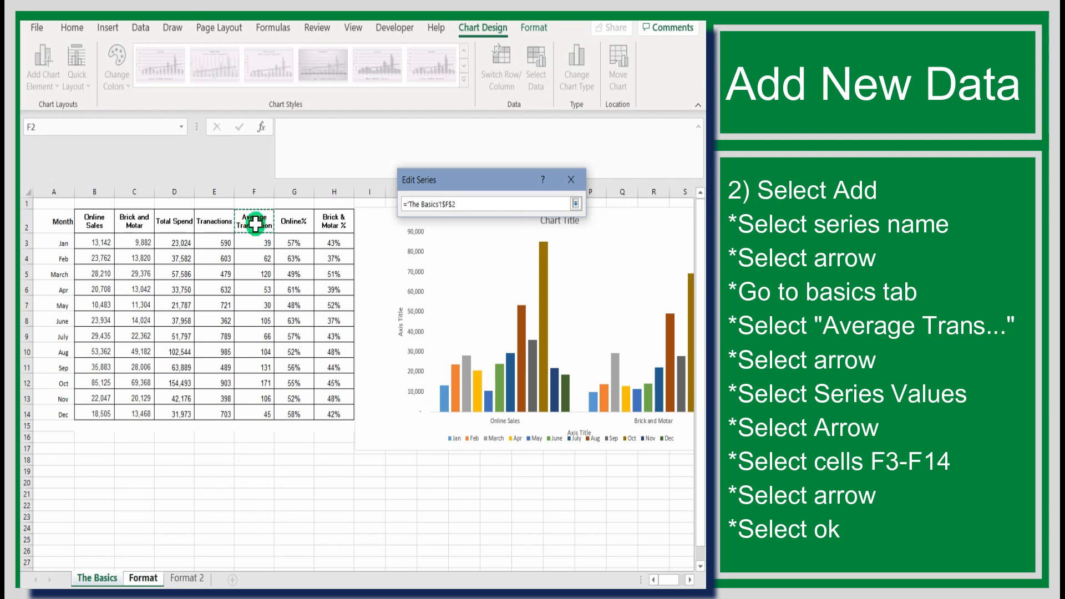
{"action": "left_click", "coordinate": [576, 203]}
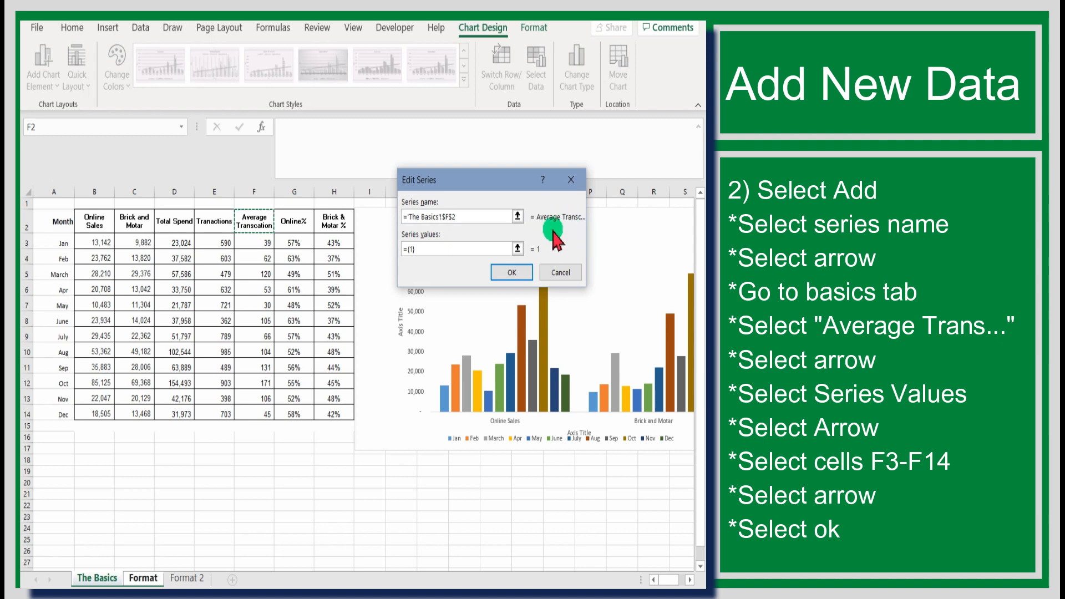
Set its values to The Basics F3:F14 and confirm both dialogs, keeping the chart selected.
{"action": "left_click", "coordinate": [518, 247]}
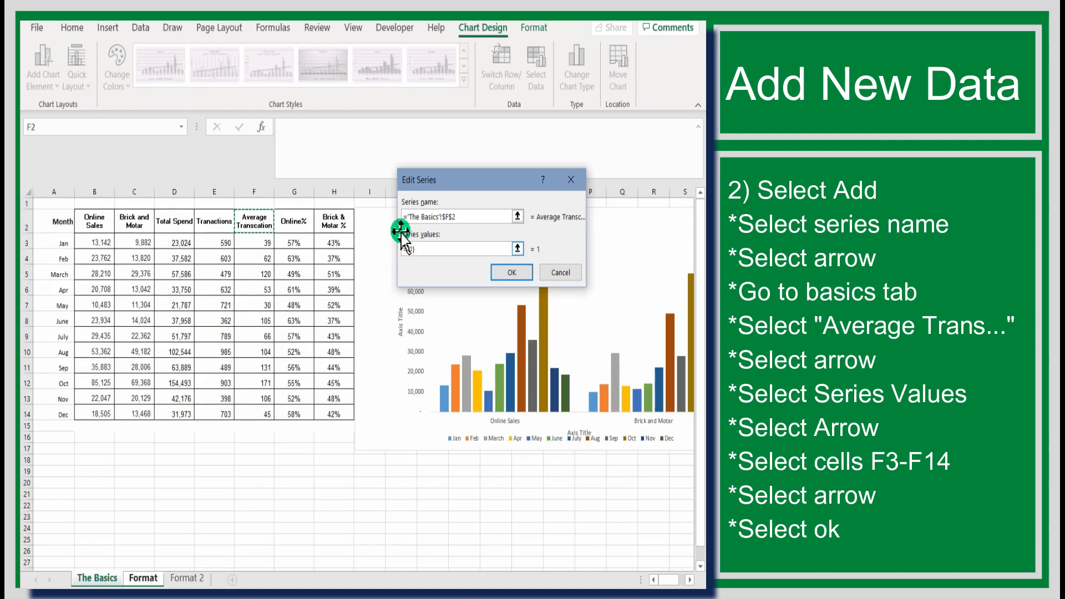
{"action": "left_click", "coordinate": [260, 242]}
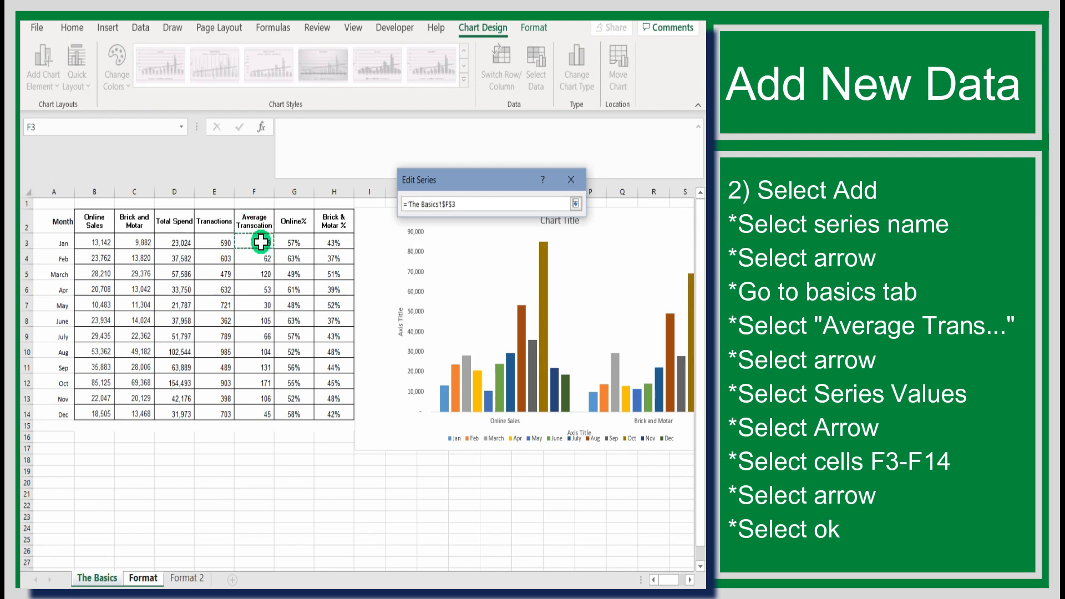
{"action": "left_click_drag", "start_coordinate": [260, 248], "coordinate": [260, 250]}
{"action": "left_click_drag", "start_coordinate": [261, 248], "coordinate": [257, 412]}
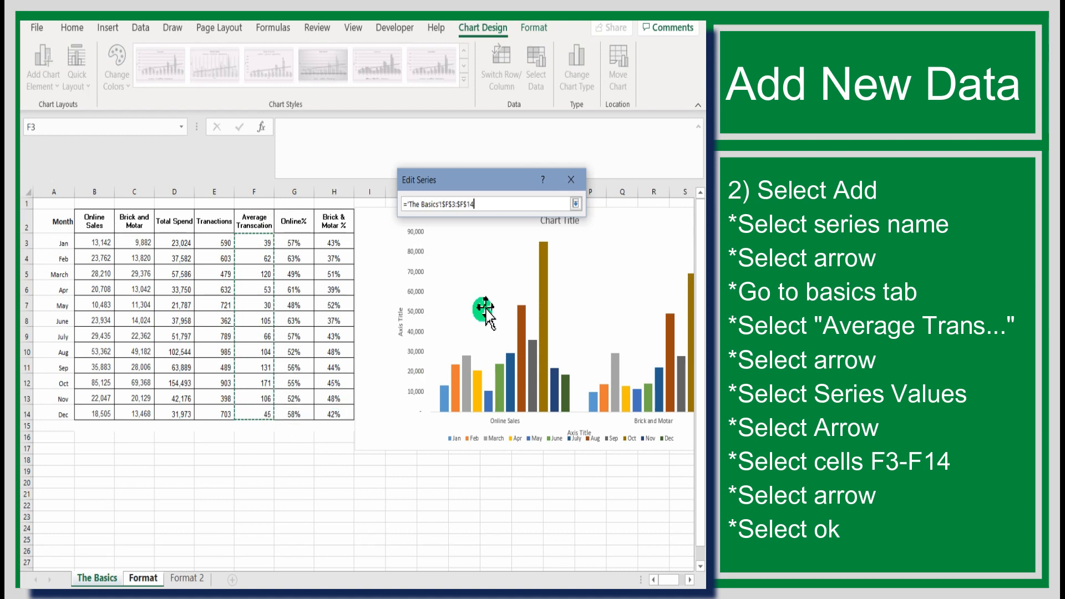
{"action": "left_click", "coordinate": [575, 204]}
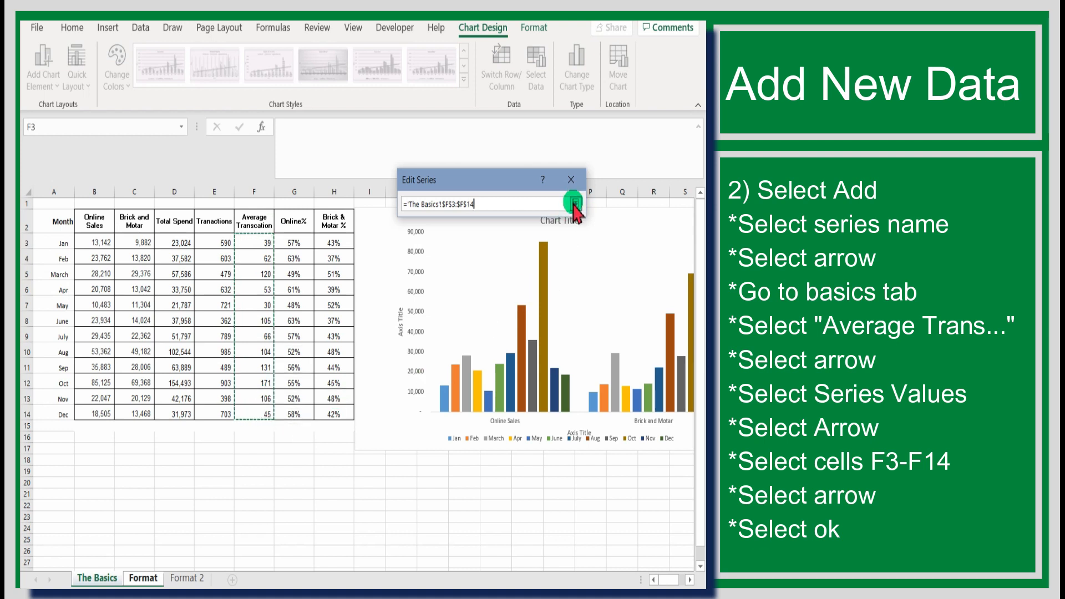
{"action": "left_click", "coordinate": [513, 272]}
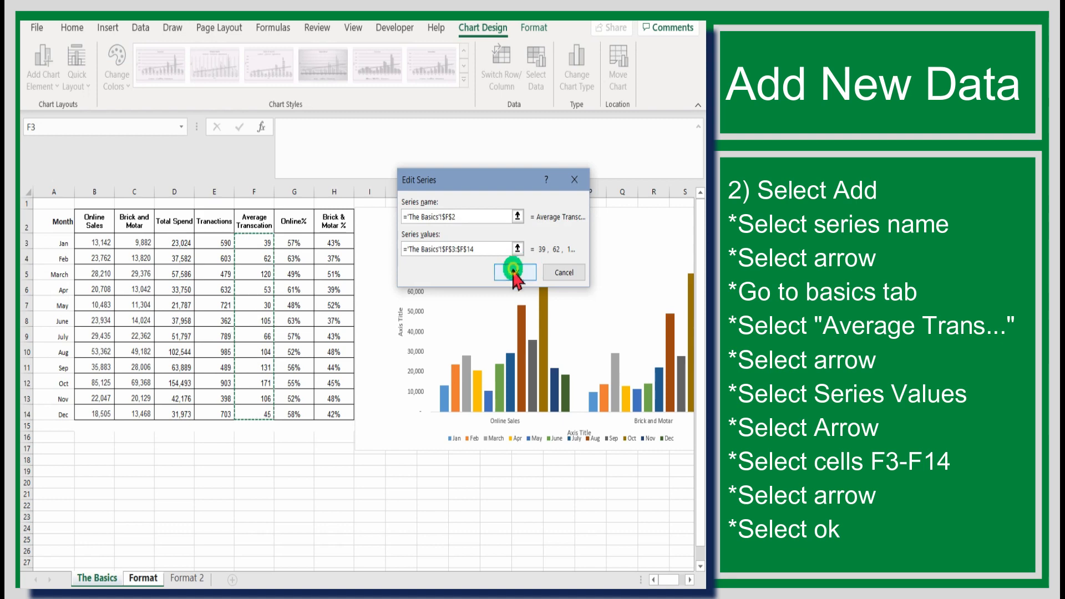
{"action": "left_click", "coordinate": [591, 249]}
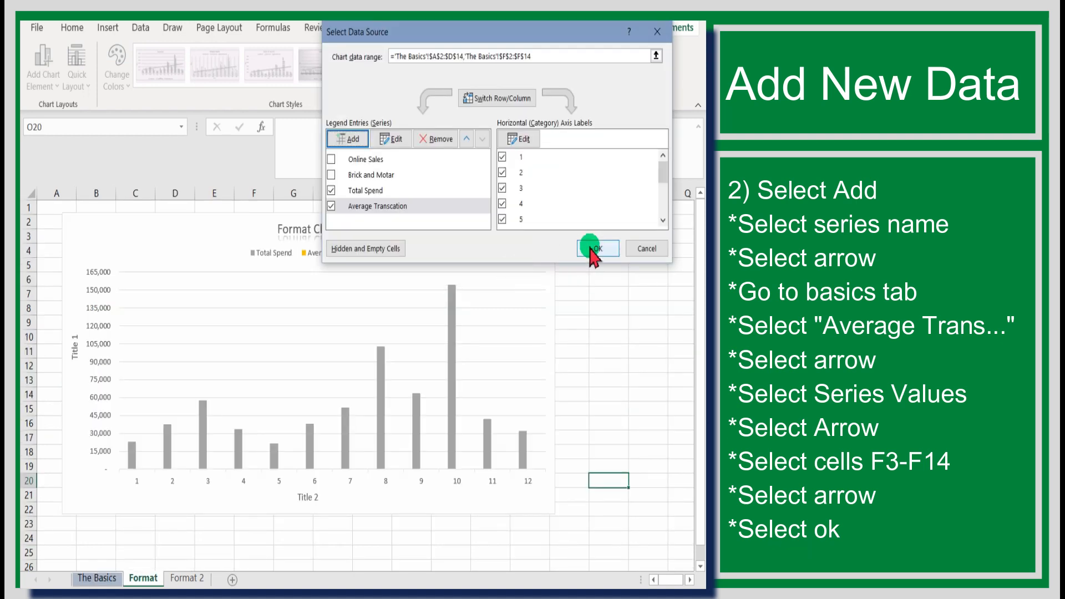
{"action": "left_click", "coordinate": [538, 241]}
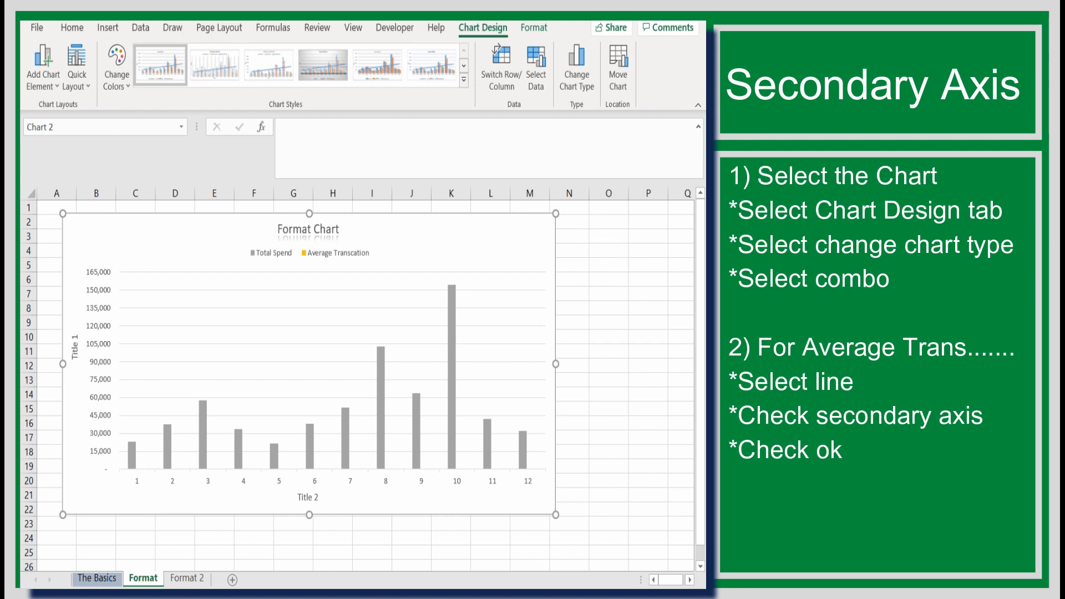
{"action": "mouse_move", "coordinate": [577, 254]}
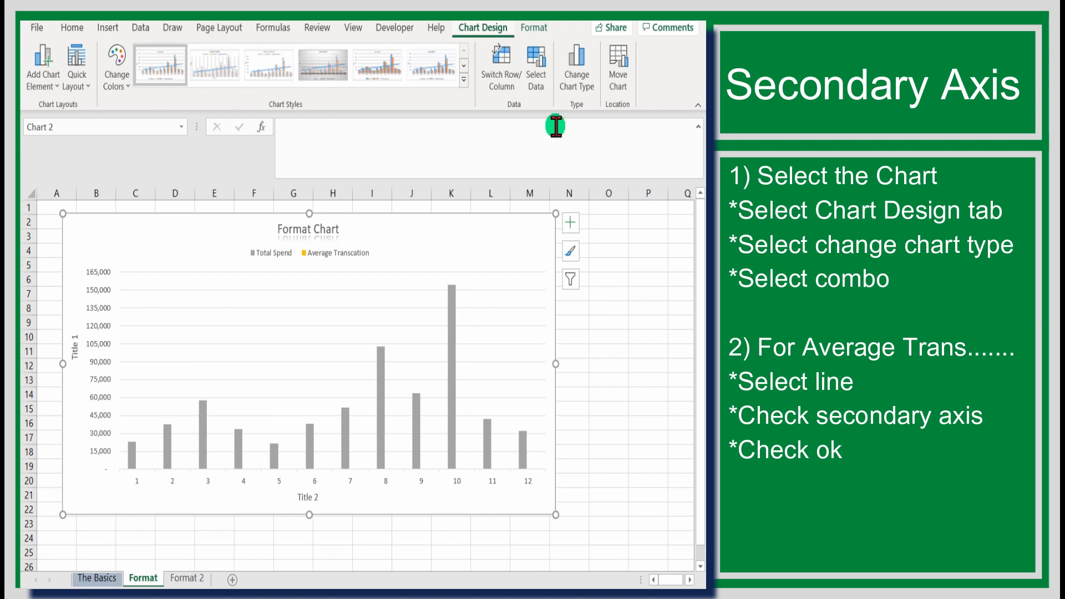
Make it a Combo chart with Average Transcation as a line on the secondary axis.
{"action": "left_click", "coordinate": [582, 83]}
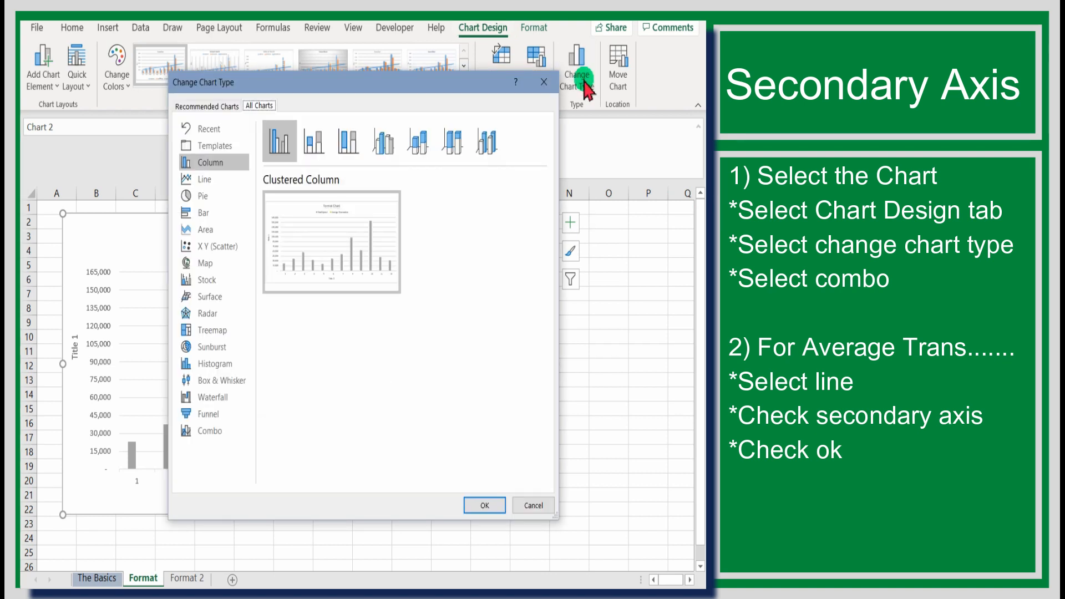
{"action": "left_click", "coordinate": [214, 431]}
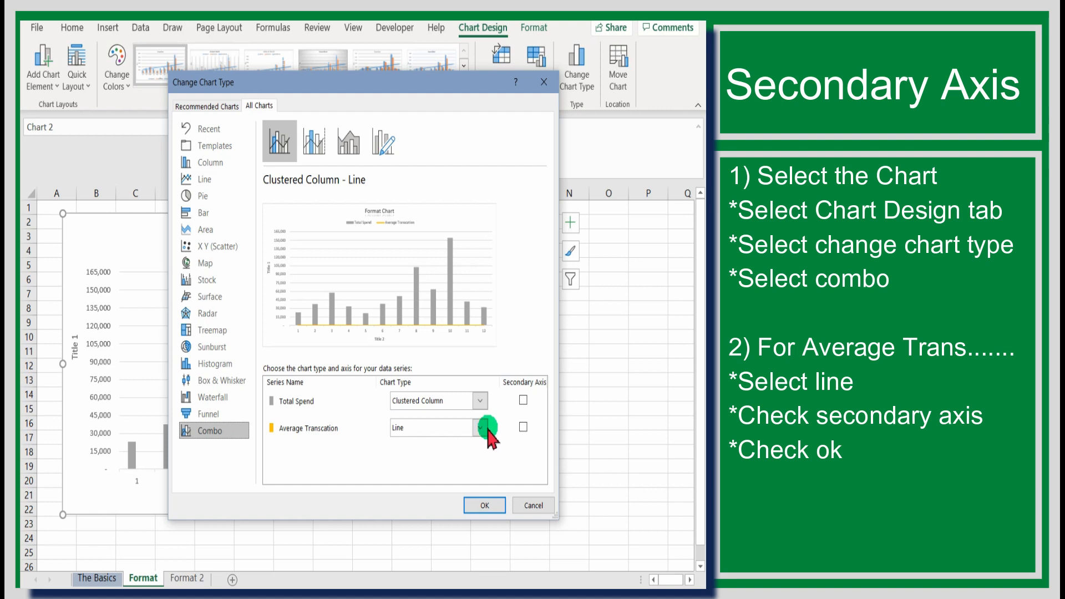
{"action": "left_click", "coordinate": [522, 427]}
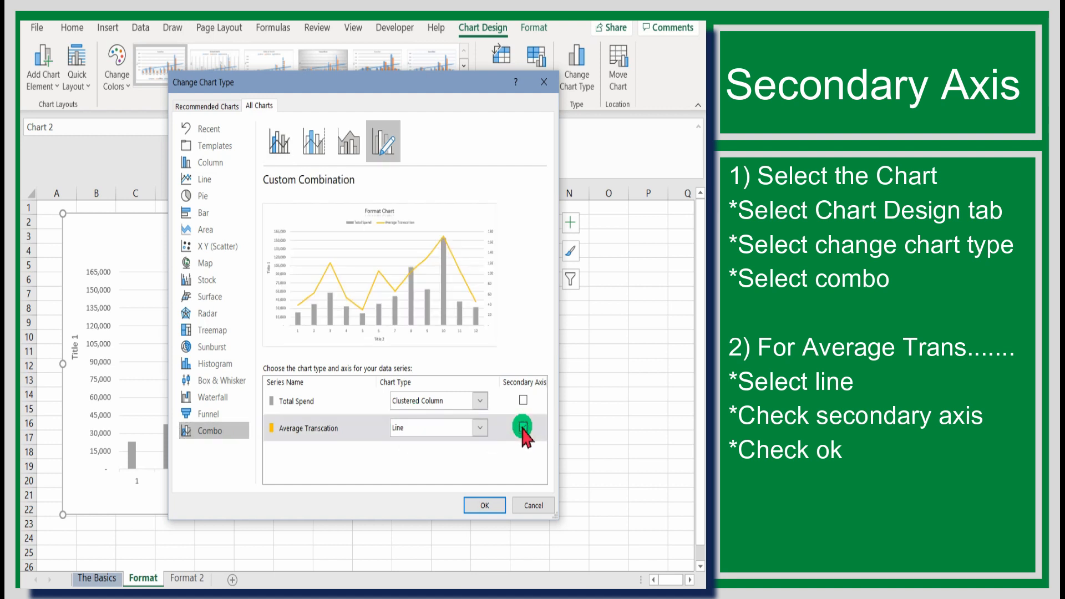
{"action": "left_click", "coordinate": [487, 503]}
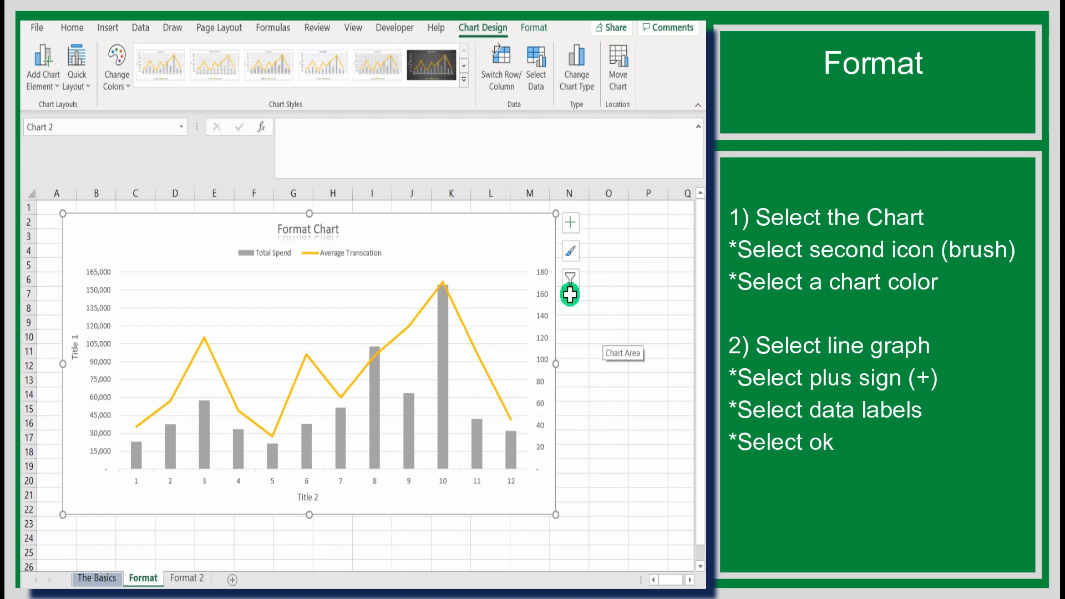
Recolour the chart with the green Monochromatic Palette 6 after trying other palettes.
{"action": "left_click", "coordinate": [570, 252]}
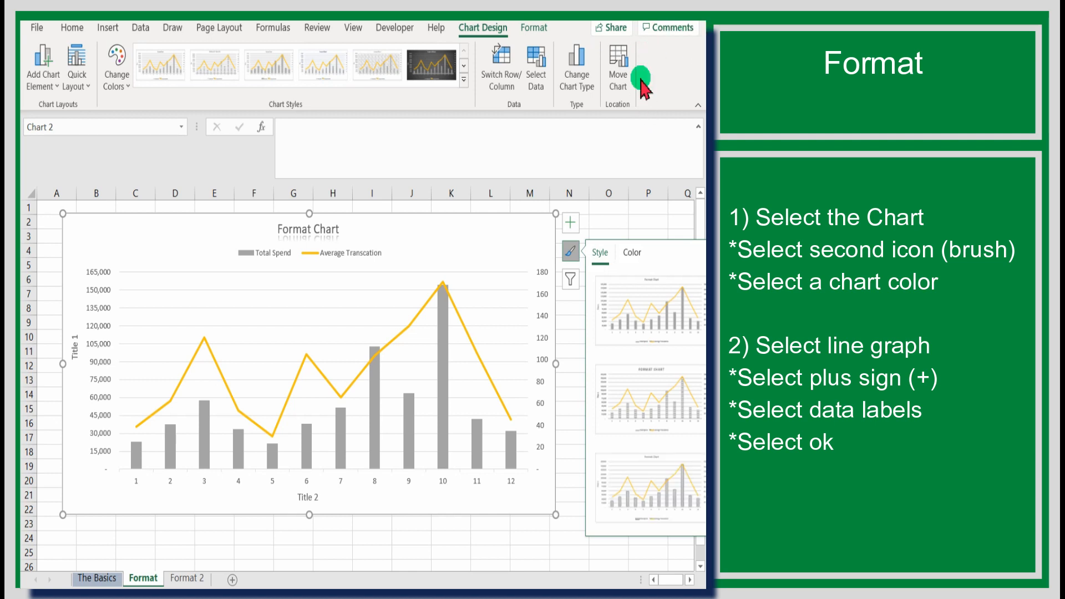
{"action": "left_click", "coordinate": [632, 254]}
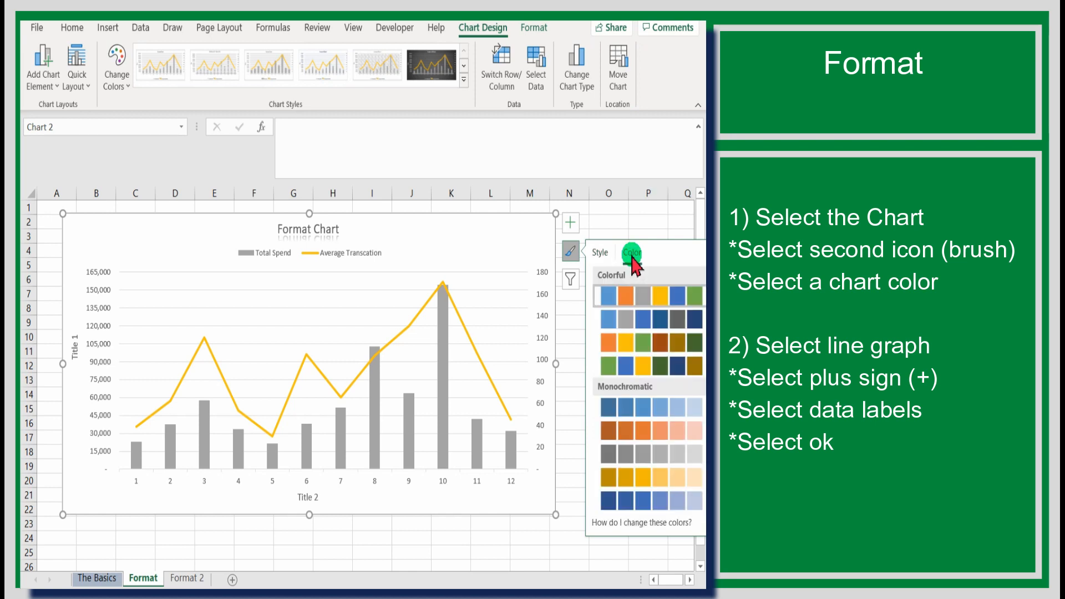
{"action": "left_click", "coordinate": [629, 318]}
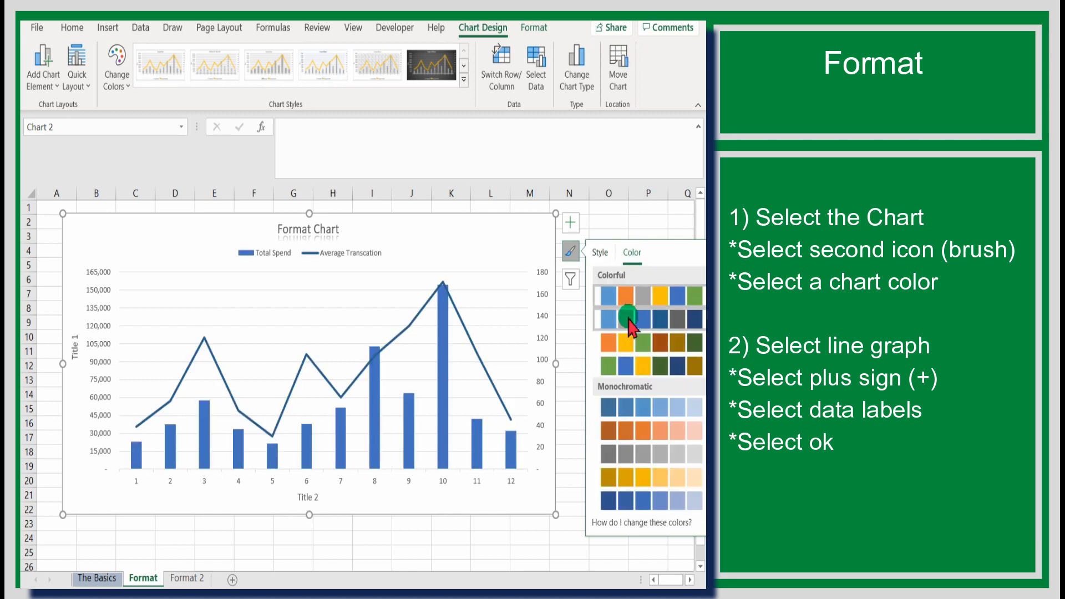
{"action": "left_click", "coordinate": [627, 340]}
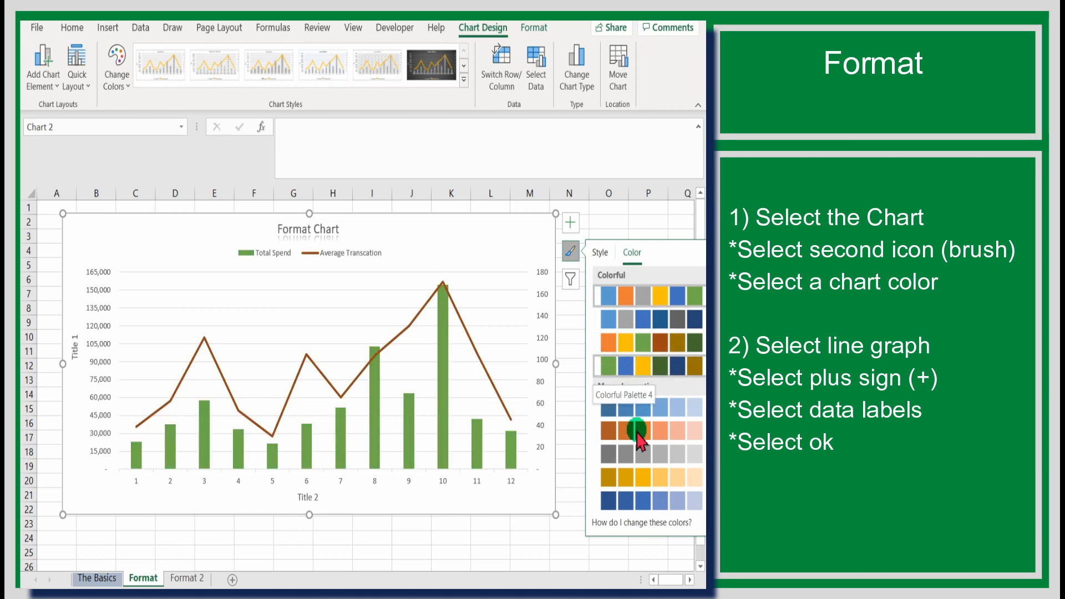
{"action": "scroll", "coordinate": [638, 437], "scroll_direction": "down", "scroll_amount": 3}
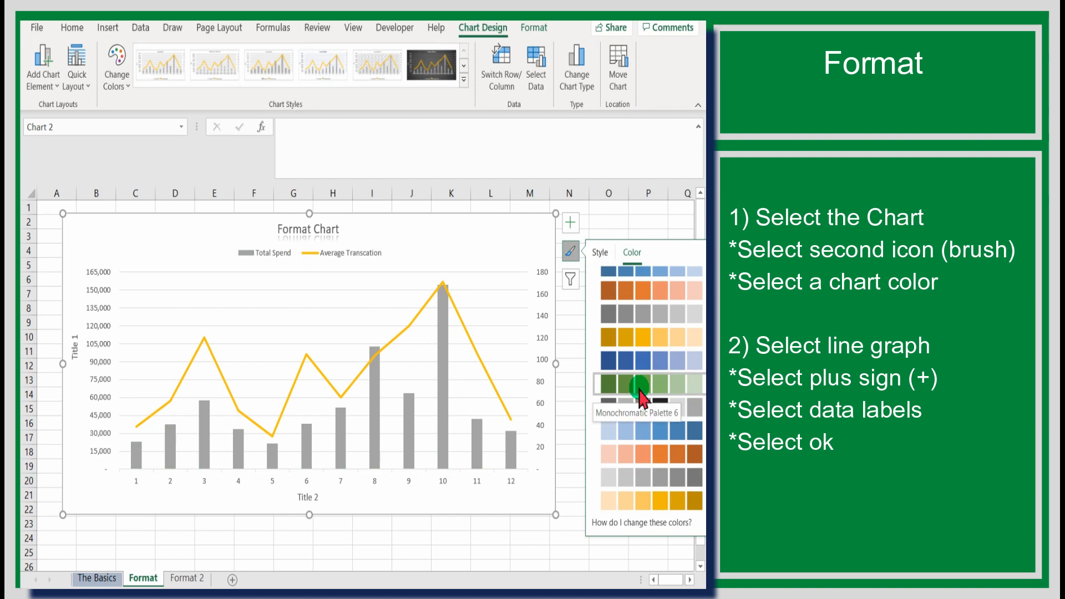
{"action": "left_click", "coordinate": [641, 395]}
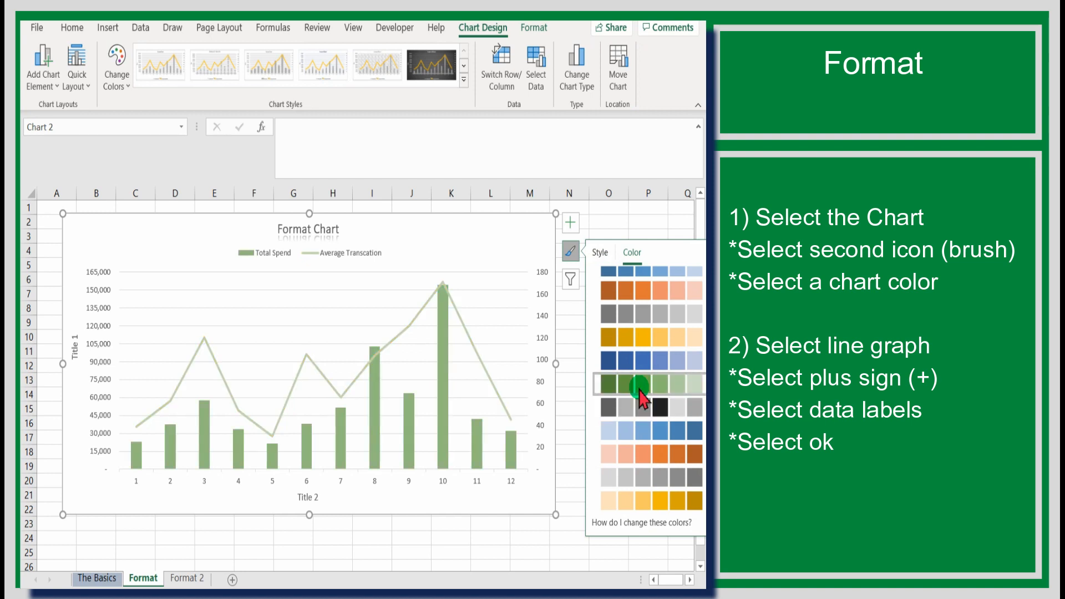
{"action": "left_click", "coordinate": [631, 216]}
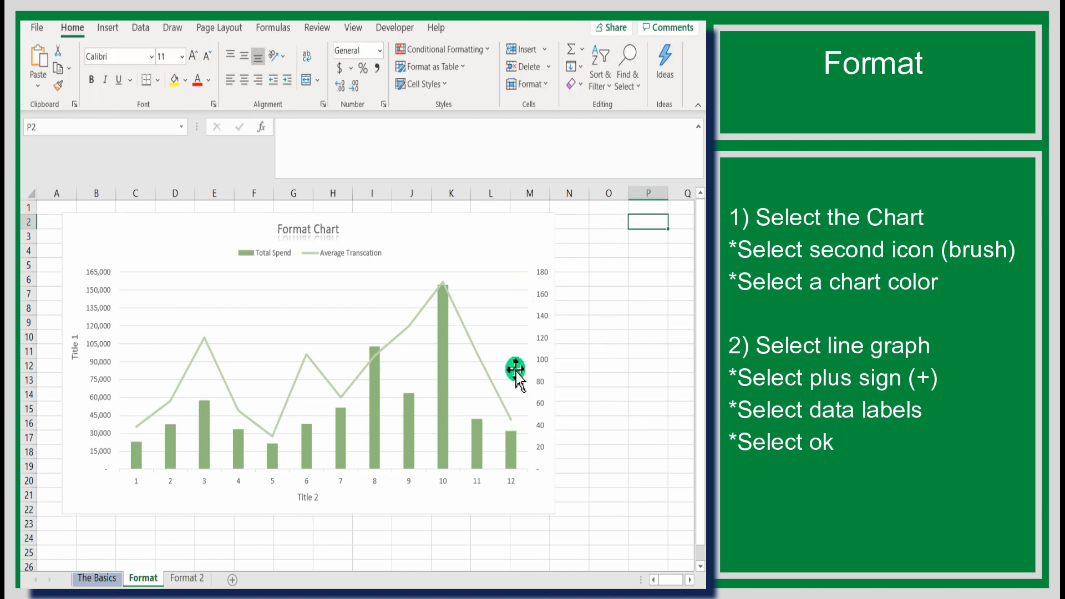
Add data labels to the Average Transcation line, showing values like 39, 120 and 171.
{"action": "left_click", "coordinate": [501, 399]}
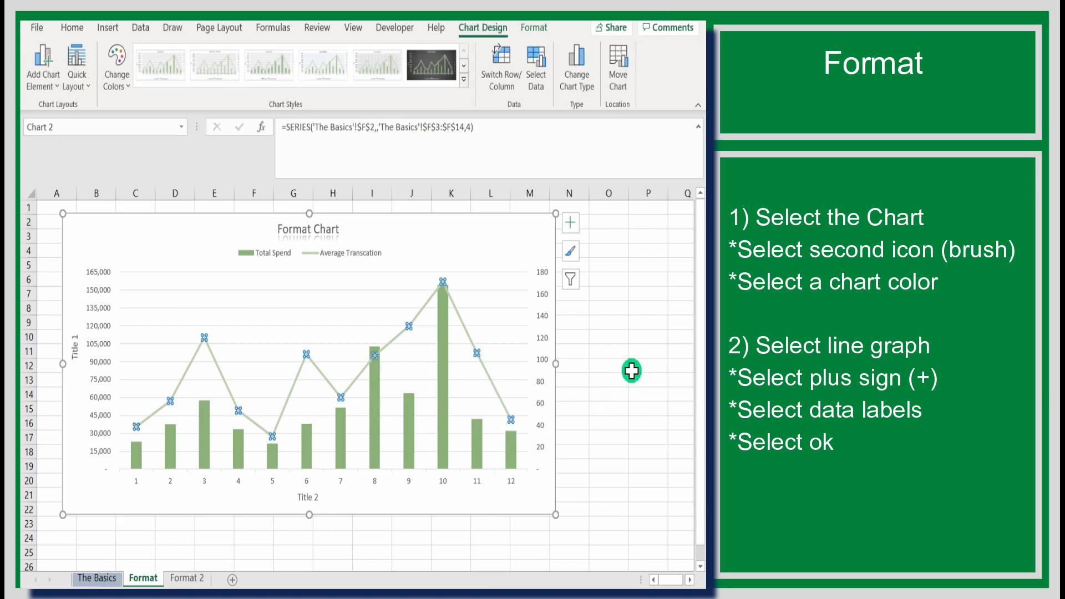
{"action": "left_click", "coordinate": [572, 224]}
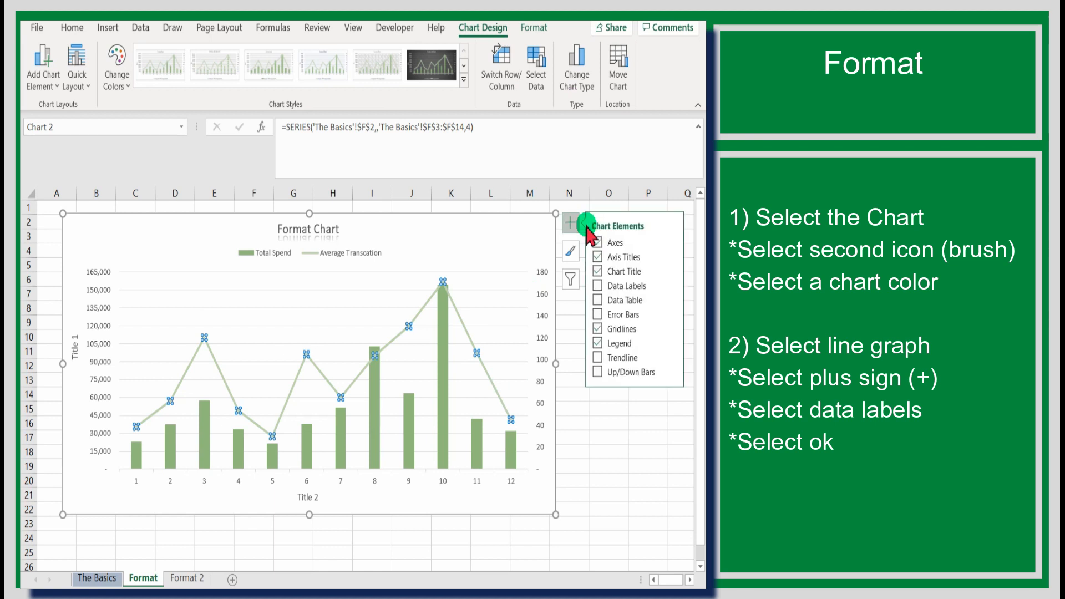
{"action": "left_click", "coordinate": [602, 287]}
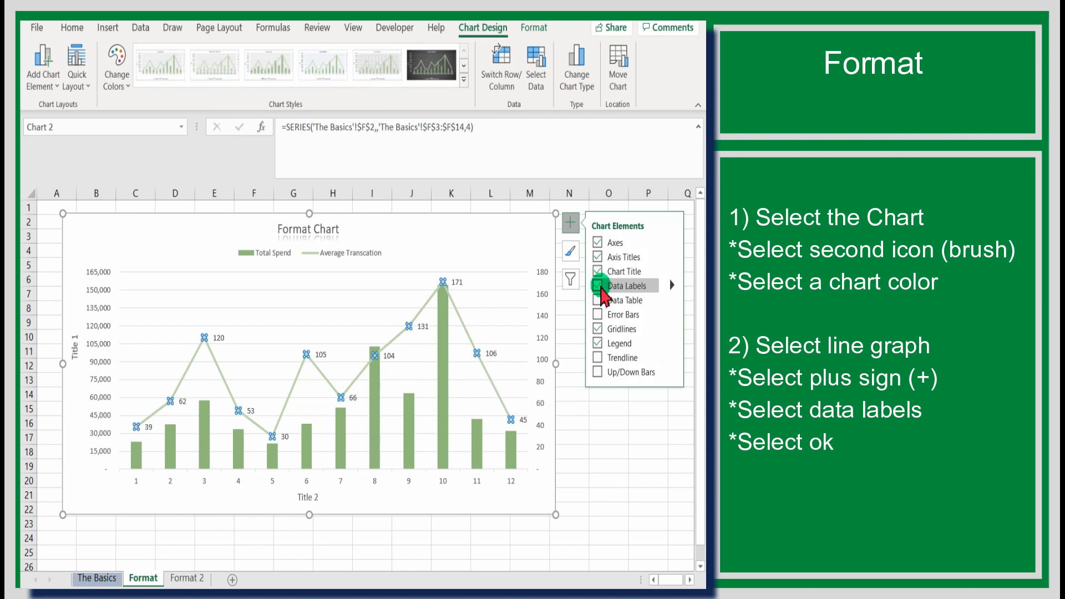
{"action": "left_click", "coordinate": [605, 452]}
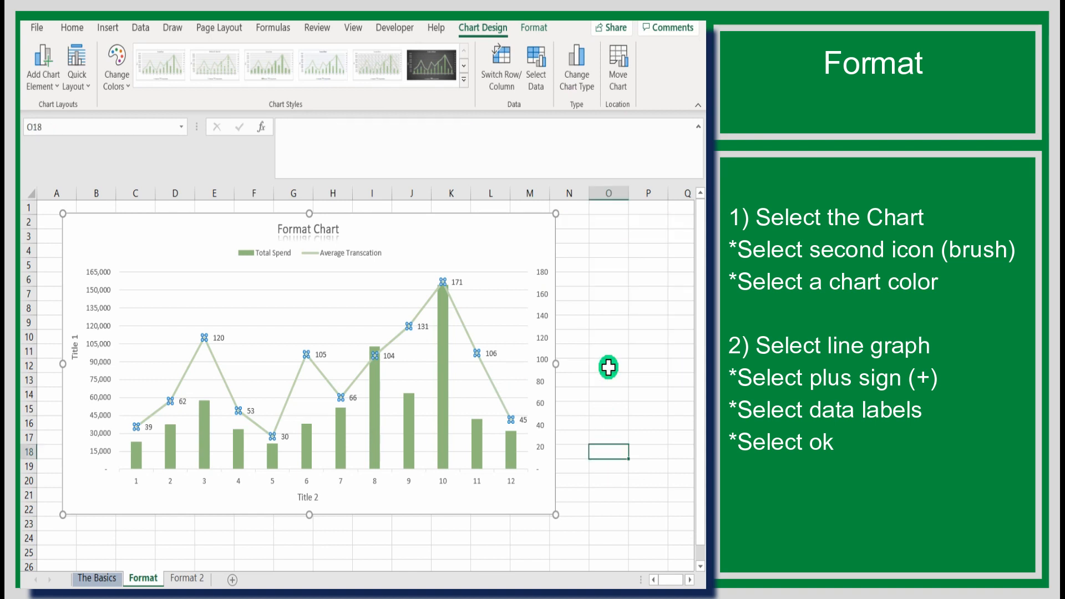